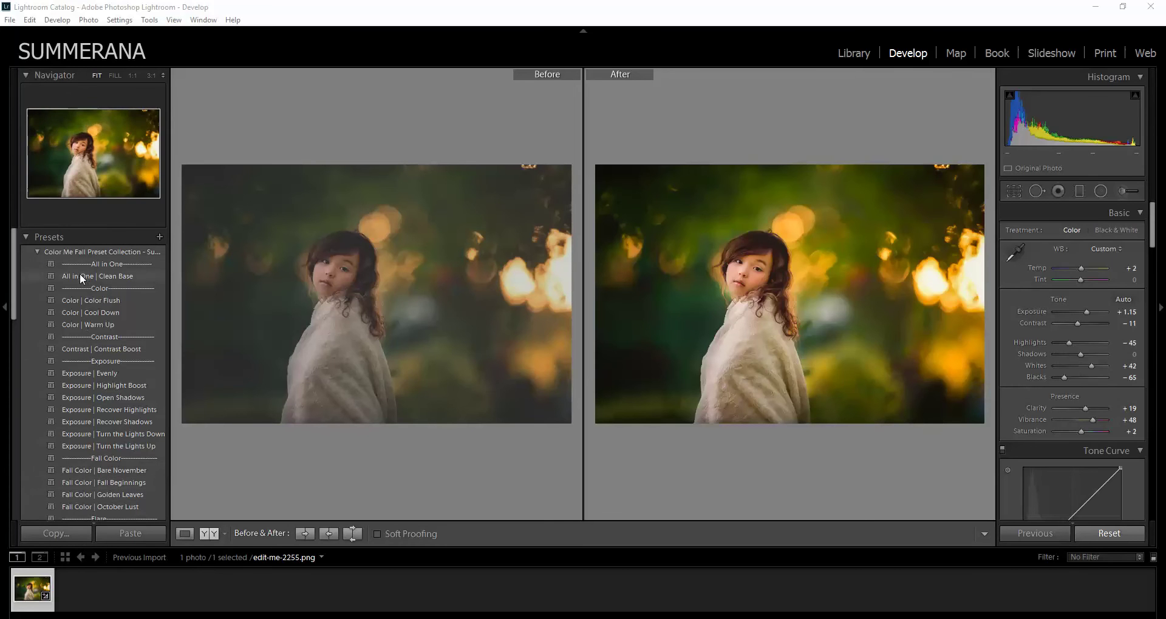
Step: Open the Adjustment Brush, browse its effect presets, and keep Creamy Soft | Summerana selected
left_click(1134, 190)
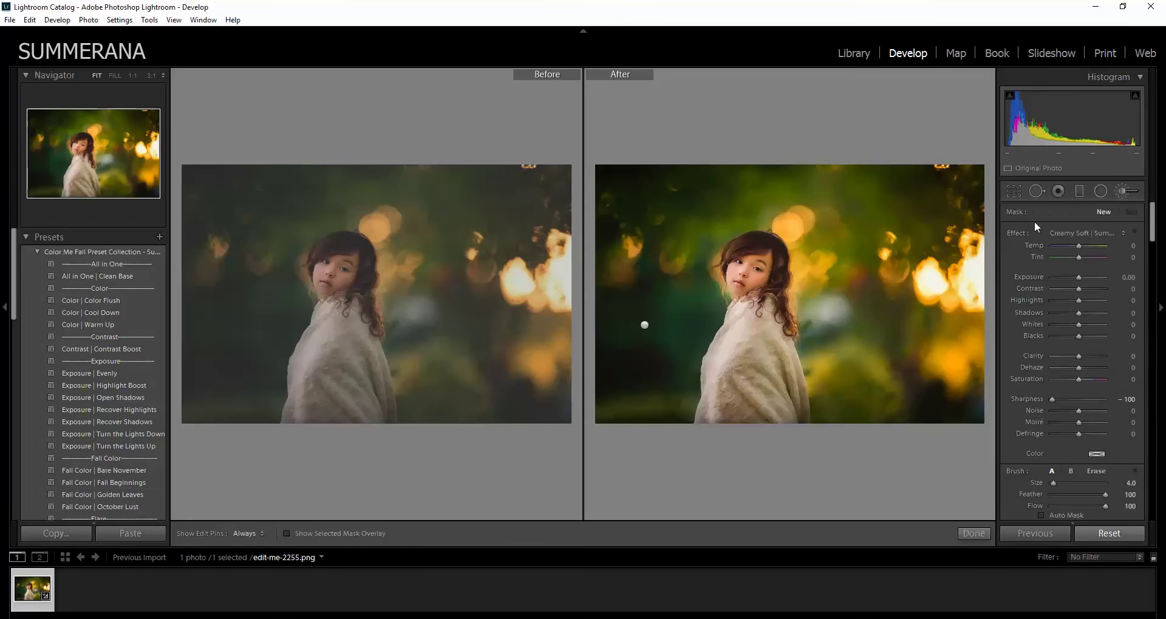
left_click(1107, 238)
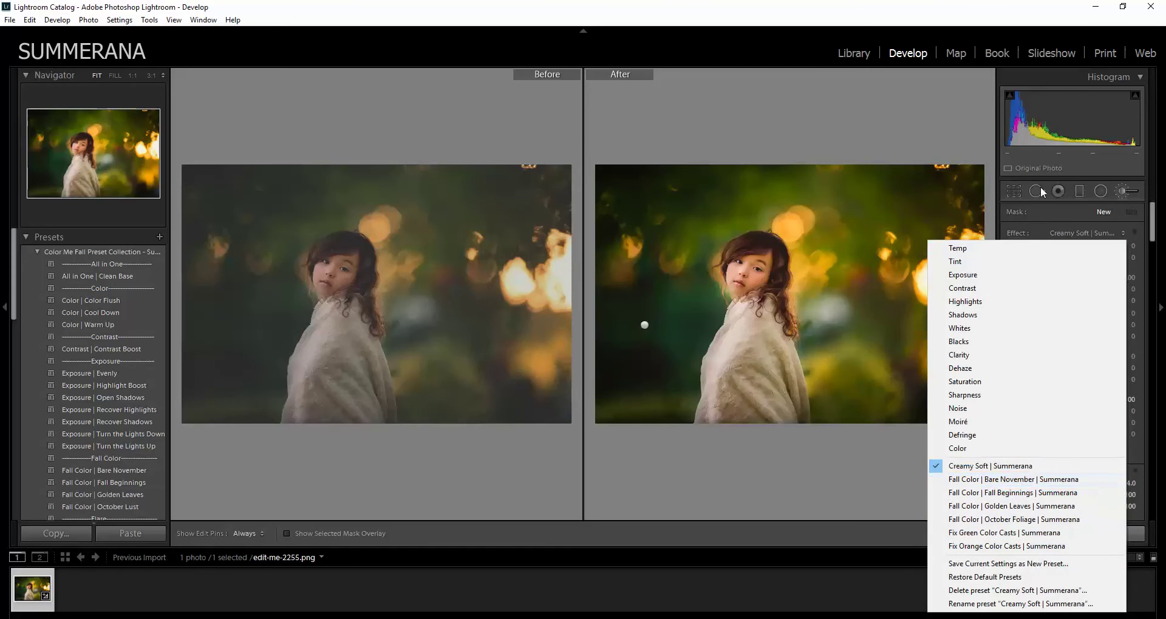
left_click(1043, 212)
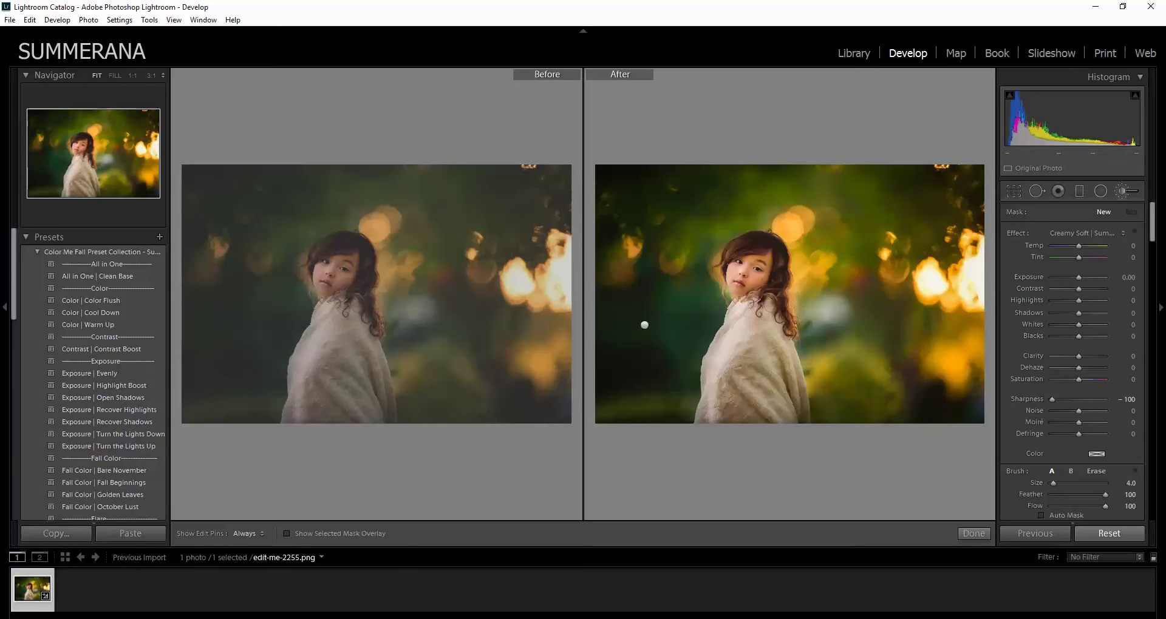
mouse_move(343, 618)
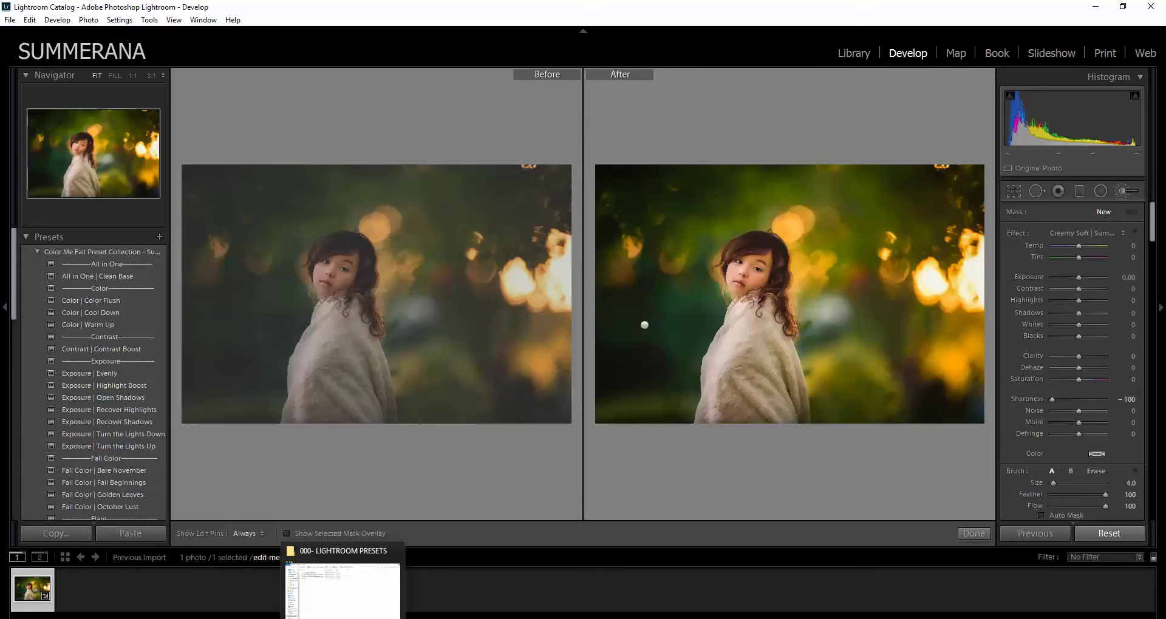
Step: Copy the Color Me Fall Preset Collection folder from the 000- LIGHTROOM PRESETS folder in File Explorer
left_click(380, 580)
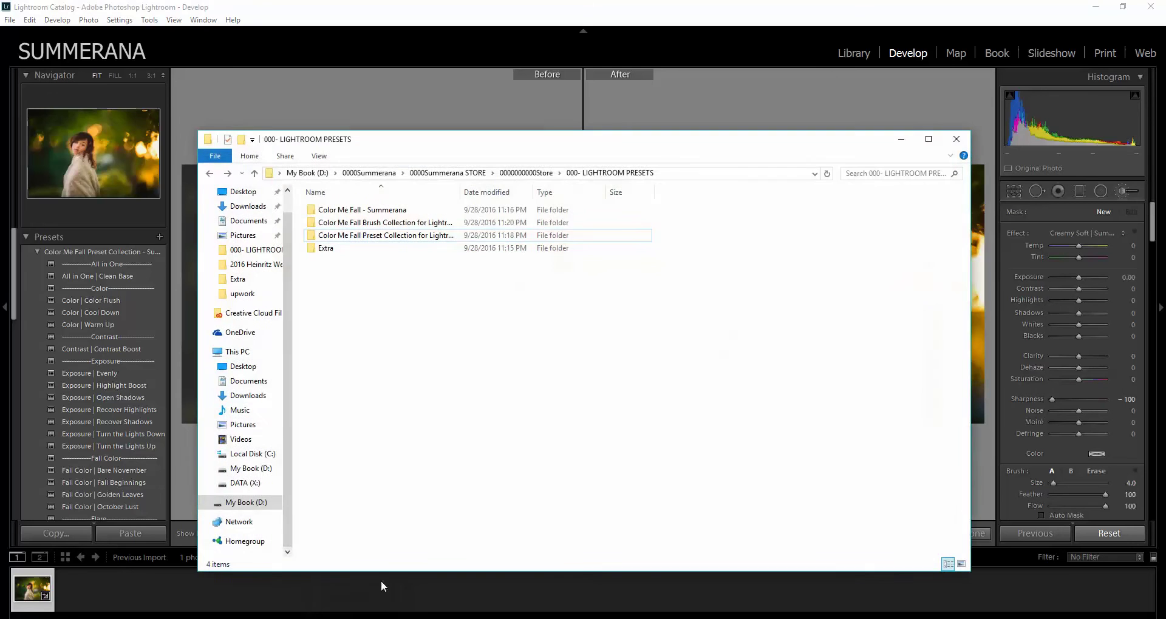
right_click(374, 240)
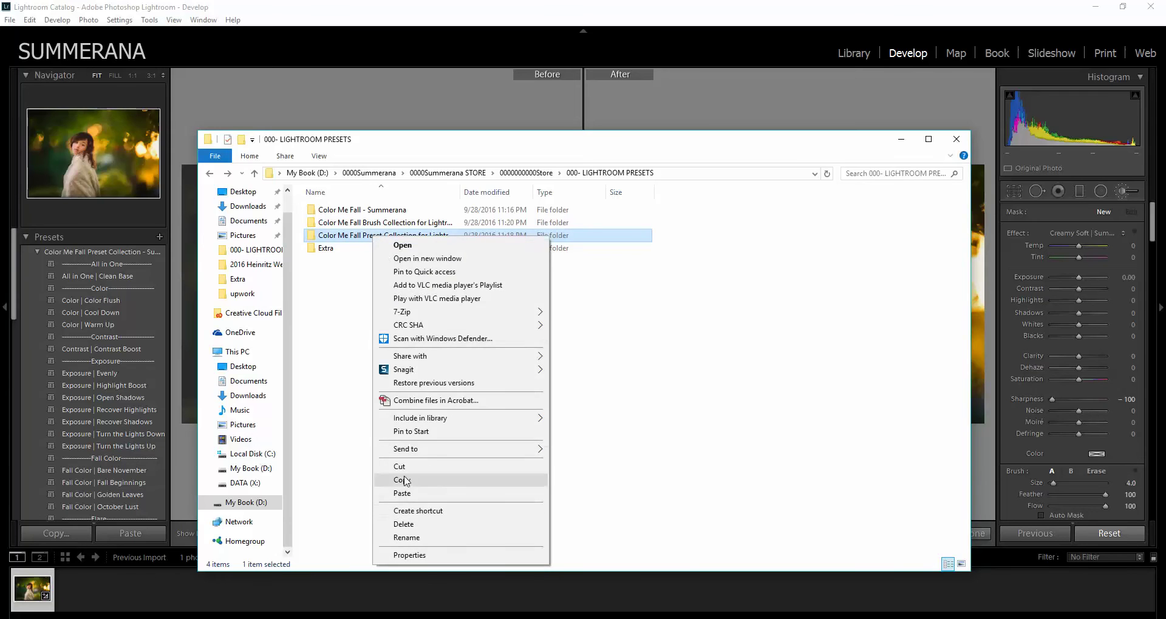
left_click(406, 481)
left_click(896, 140)
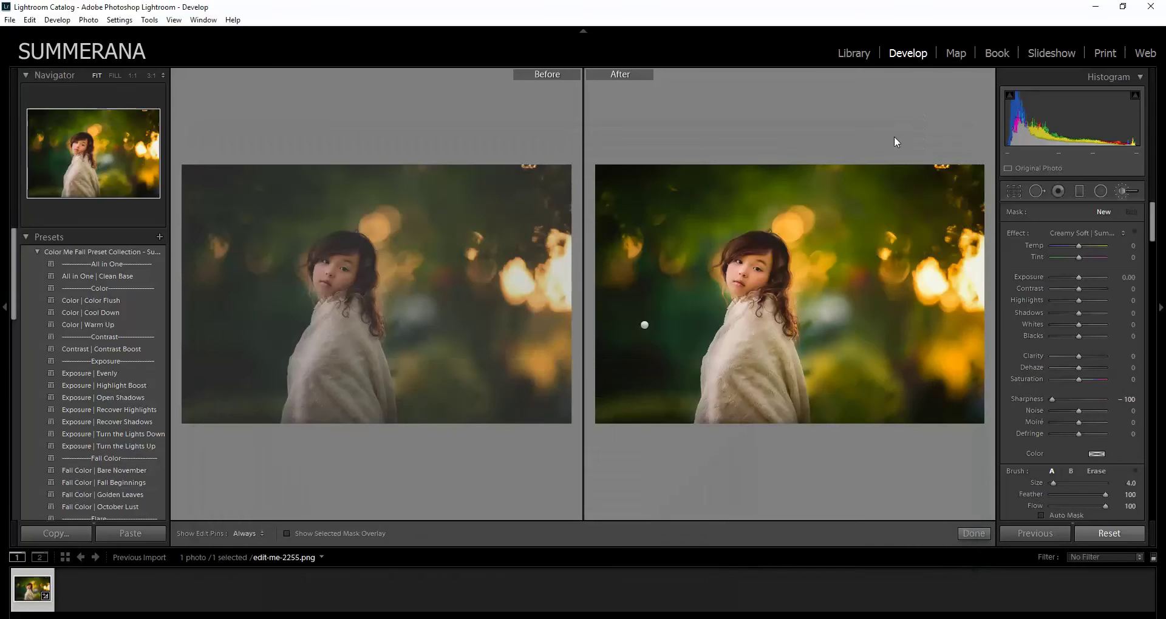
Step: Reveal the Lightroom presets folder in File Explorer from the Presets preferences
left_click(29, 20)
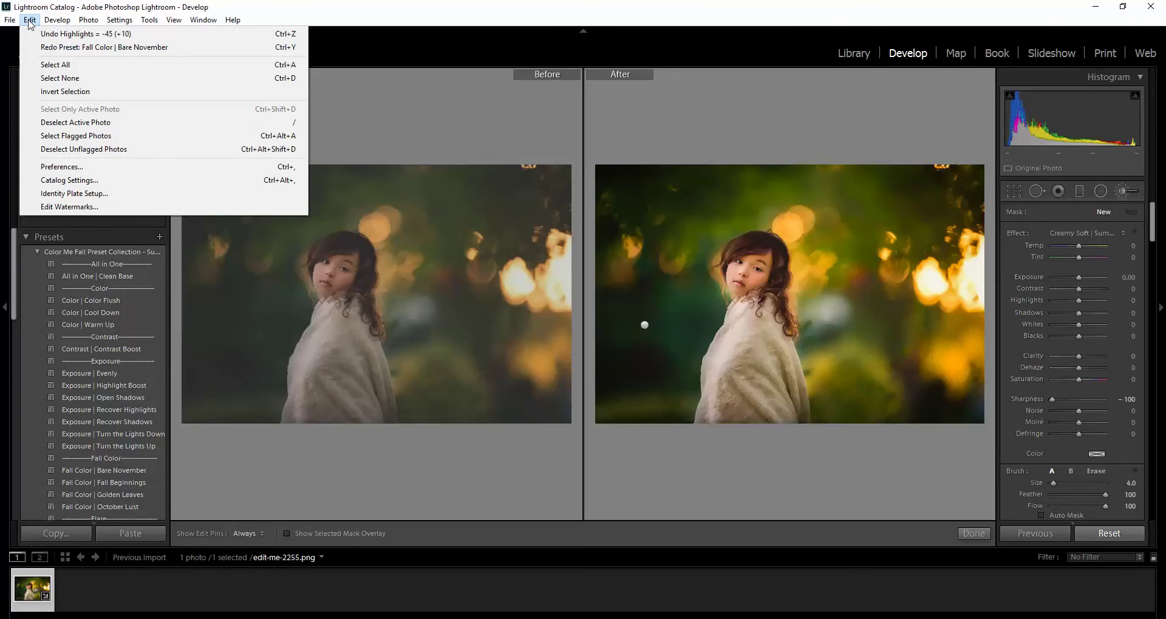
left_click(63, 168)
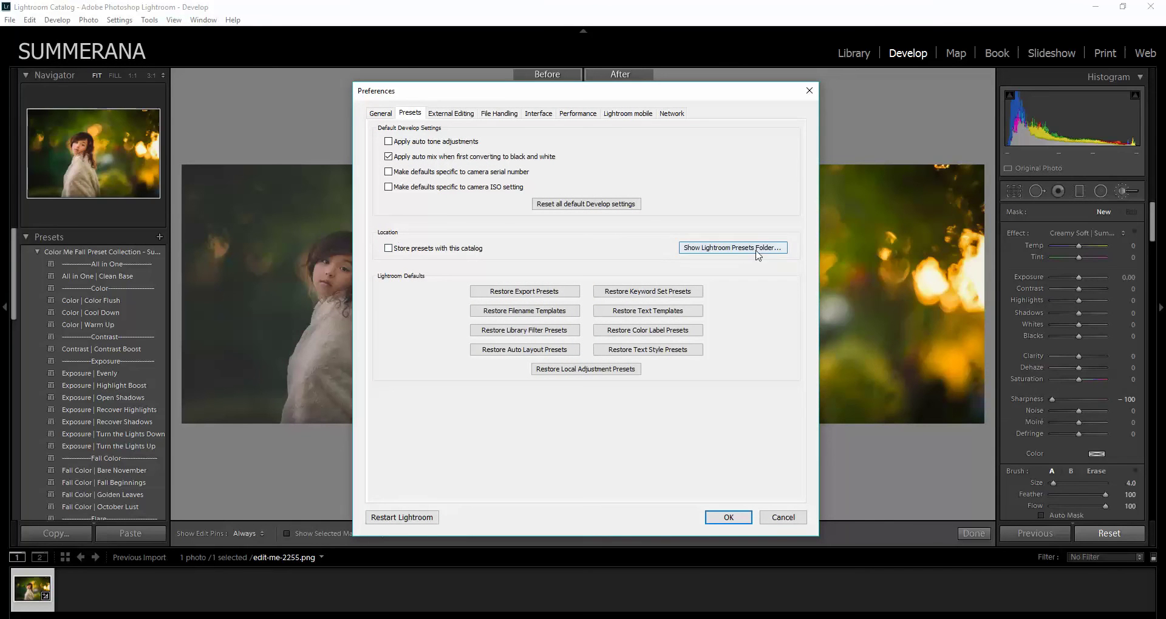
left_click(717, 249)
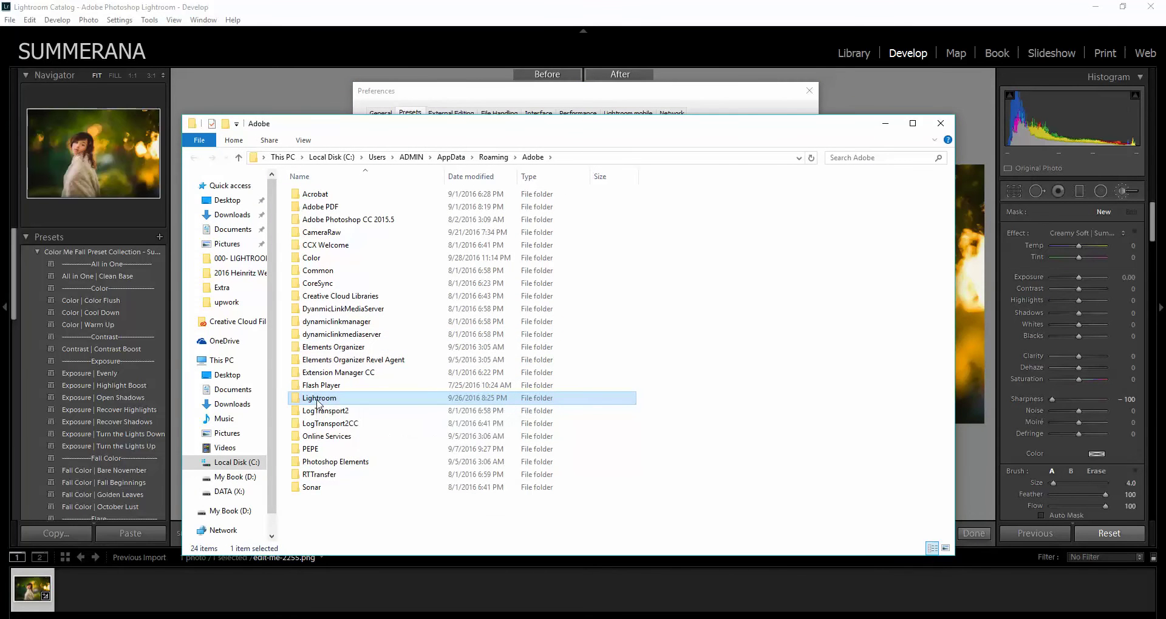
Step: Open Lightroom's Develop Presets folder, confirm the Color Me Fall collection is there, and close Explorer
double_click(317, 399)
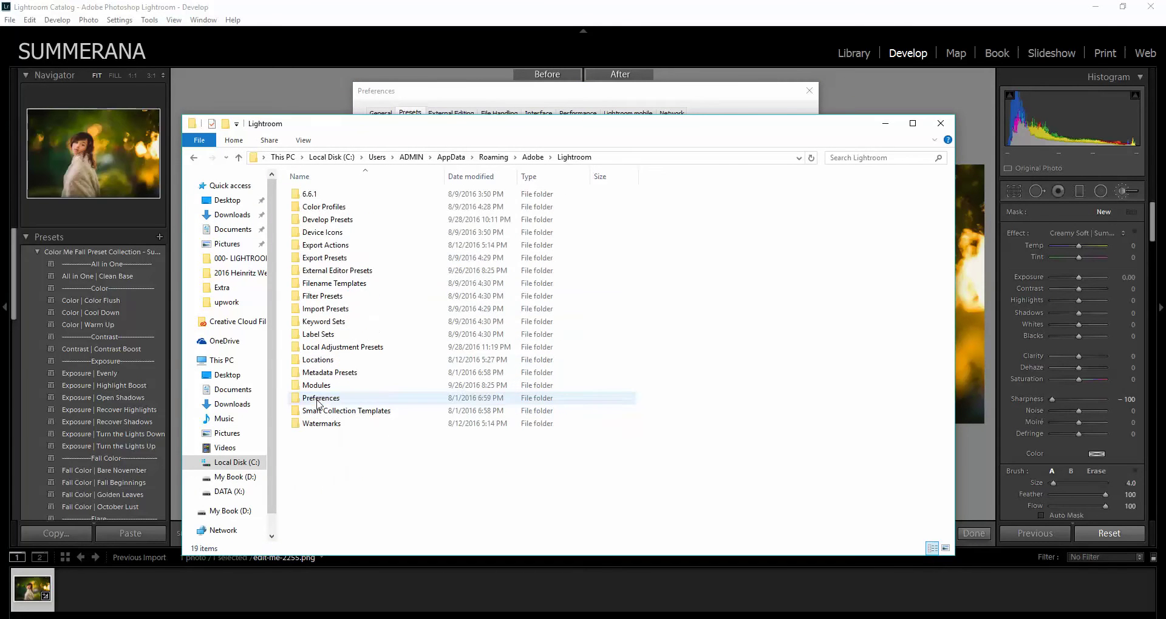
double_click(343, 220)
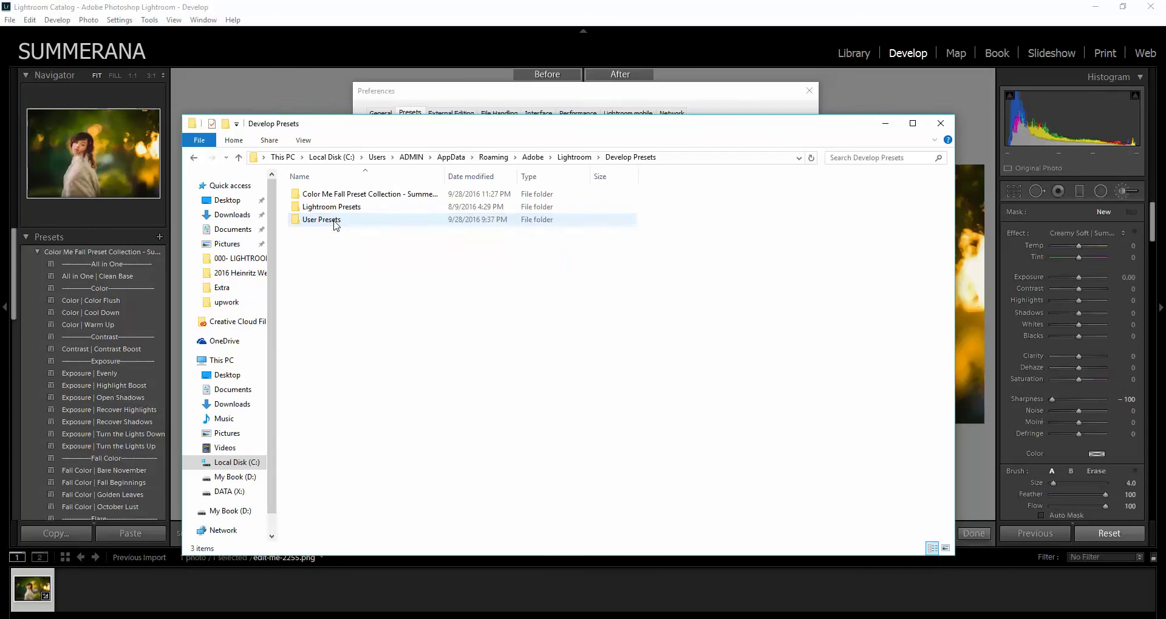
right_click(331, 255)
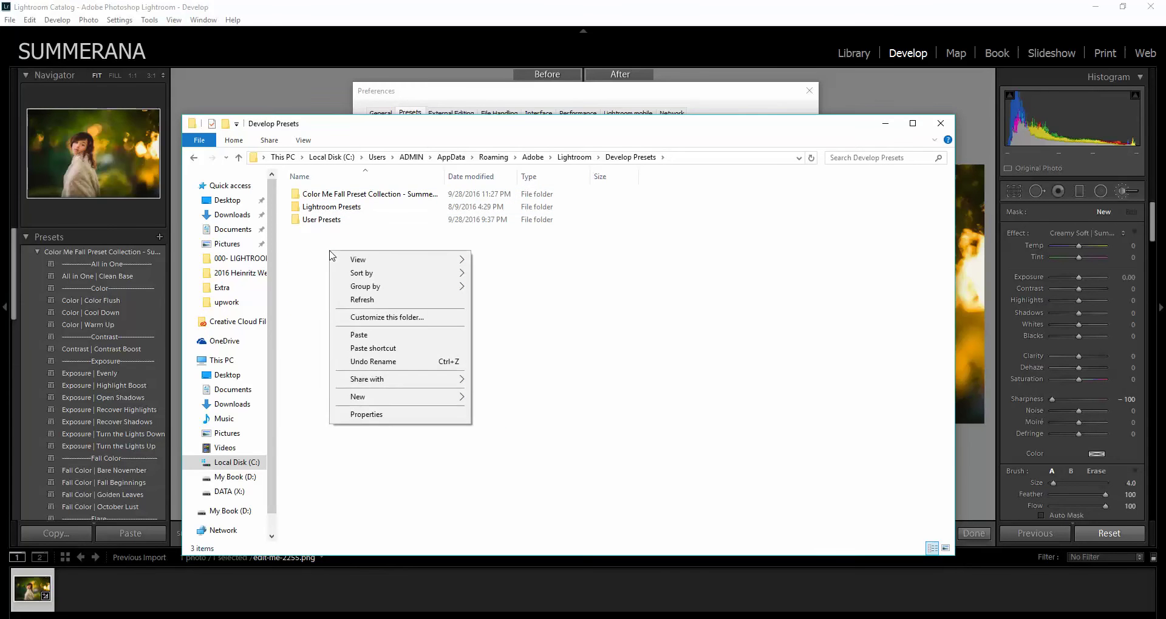
left_click(317, 238)
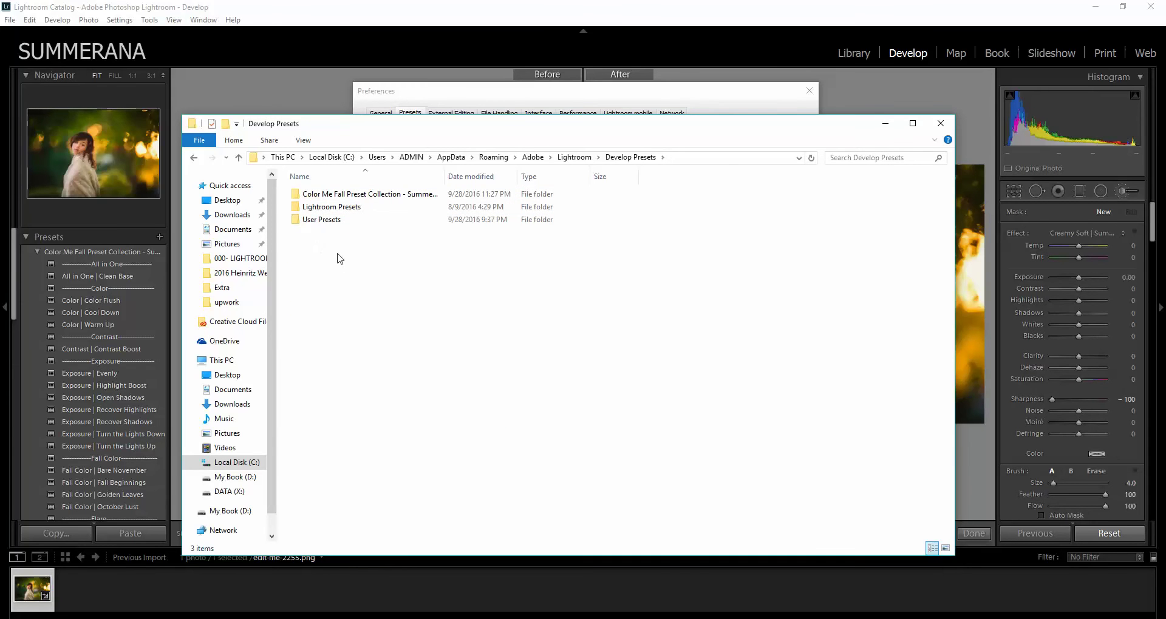
left_click(940, 123)
Step: Confirm Preferences and verify the Presets panel lists the Color Me Fall Preset Collection with All in One | Clean Base
left_click(729, 517)
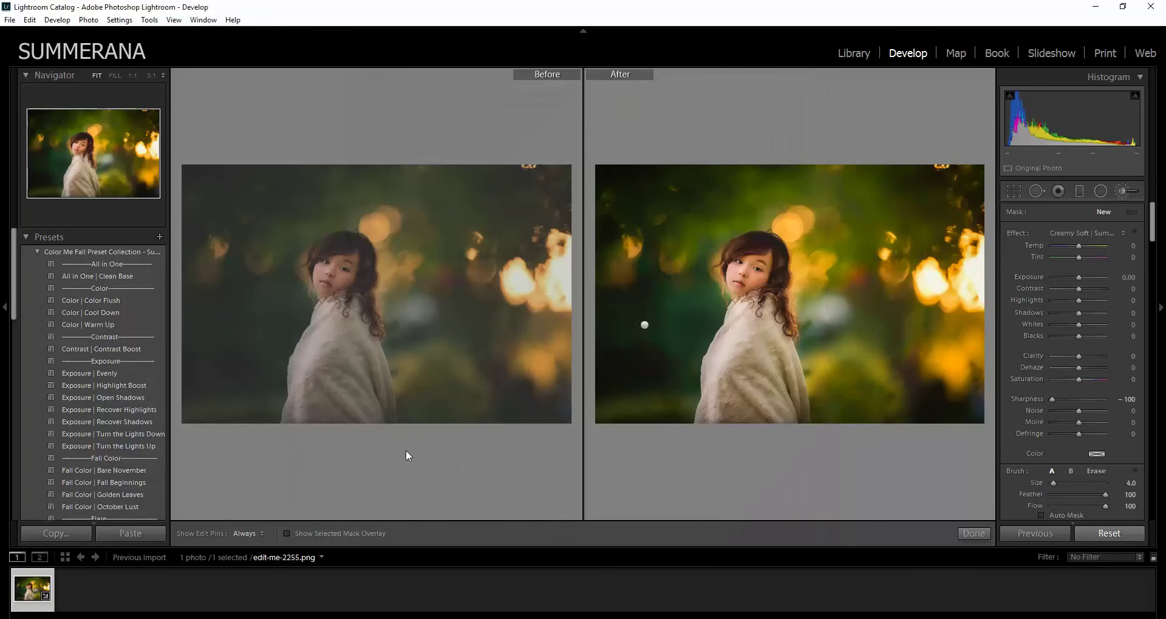
left_click(38, 252)
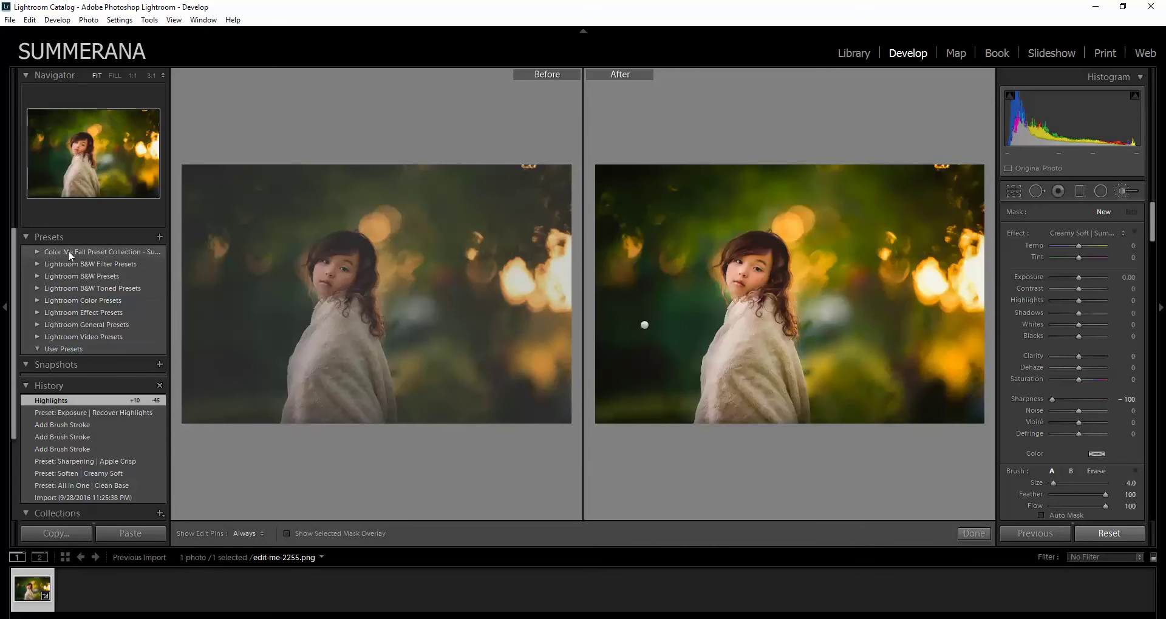
left_click(36, 250)
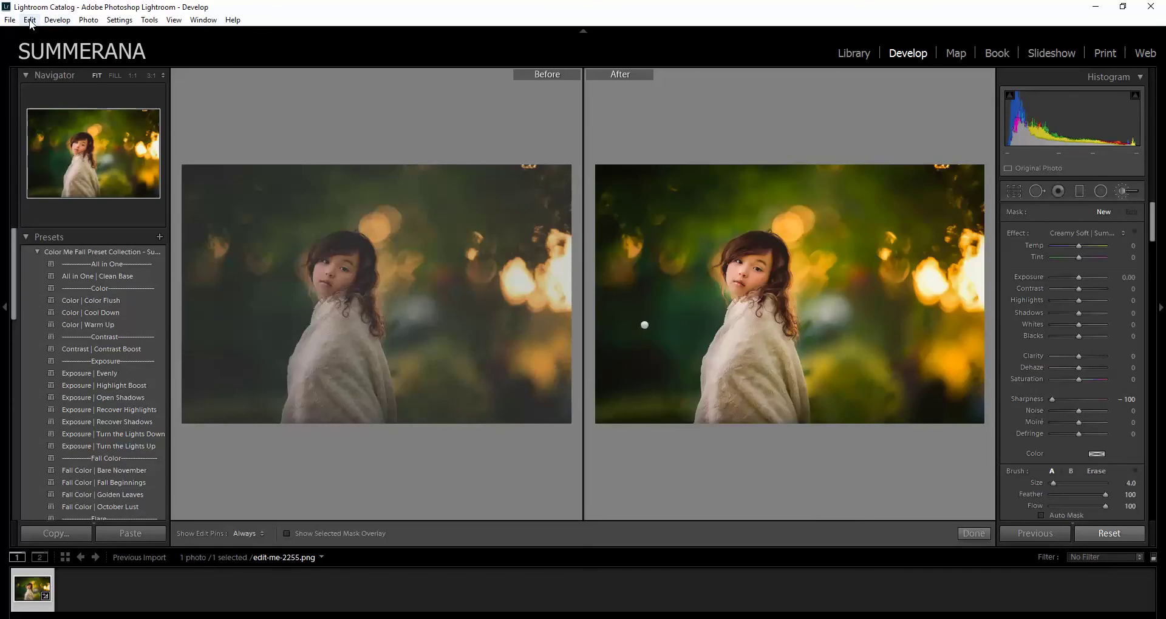
Step: Copy the Color Me Fall Brush Collection folder from the LIGHTROOM PRESETS folder
left_click(358, 616)
left_click(363, 222)
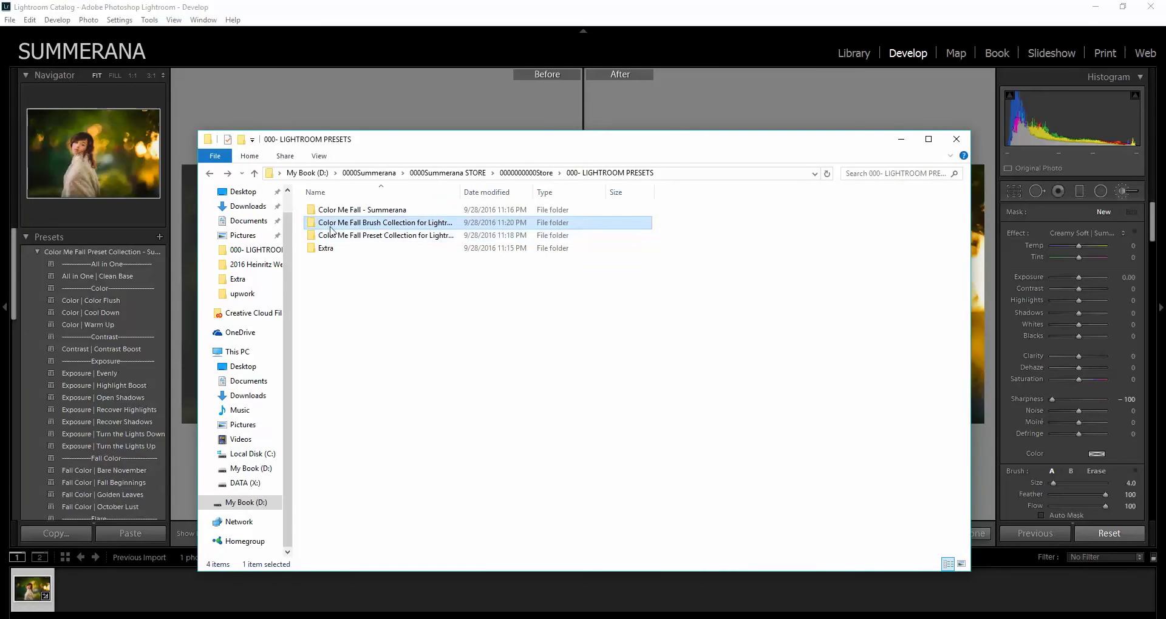
right_click(385, 224)
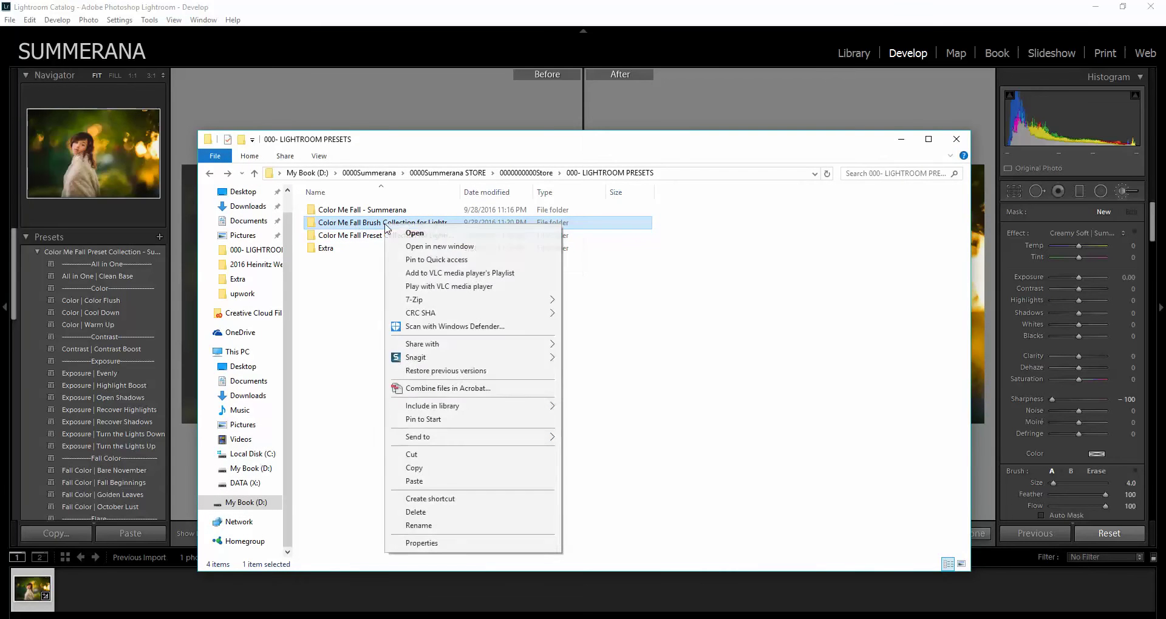
left_click(426, 468)
left_click(901, 139)
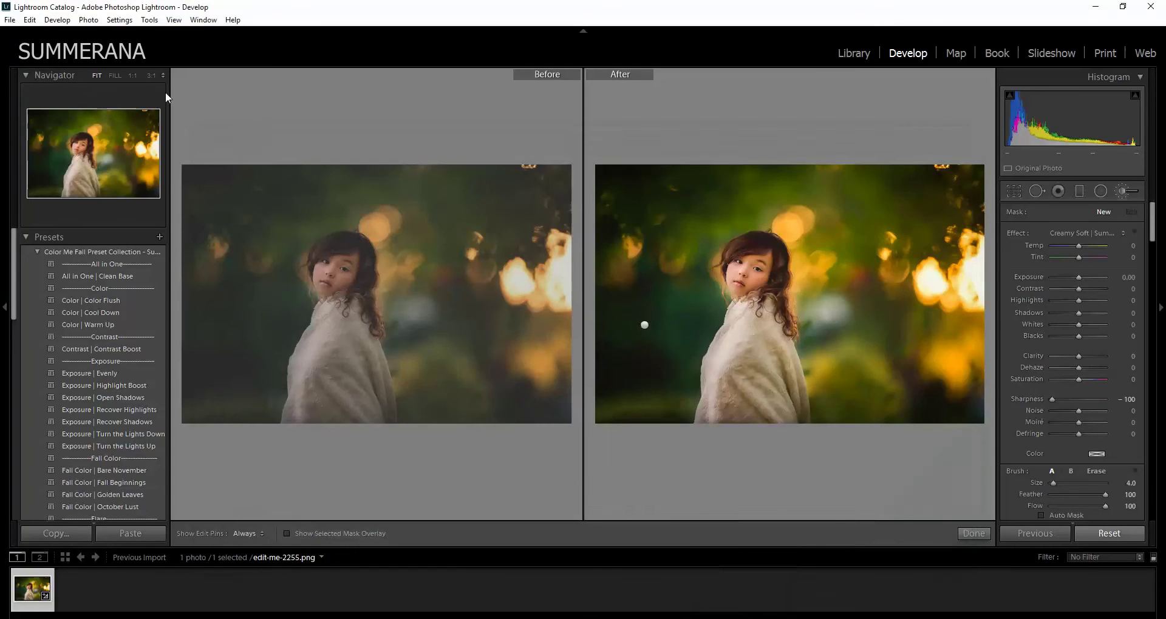
Step: Reveal the Lightroom presets folder again from the Presets preferences
left_click(29, 20)
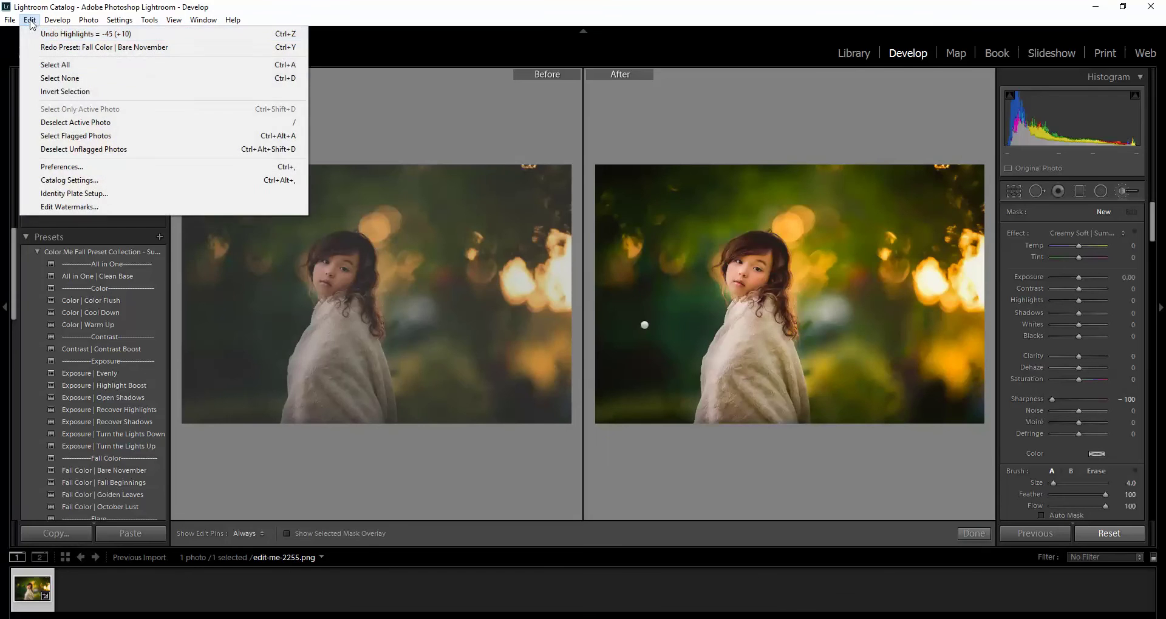
left_click(73, 170)
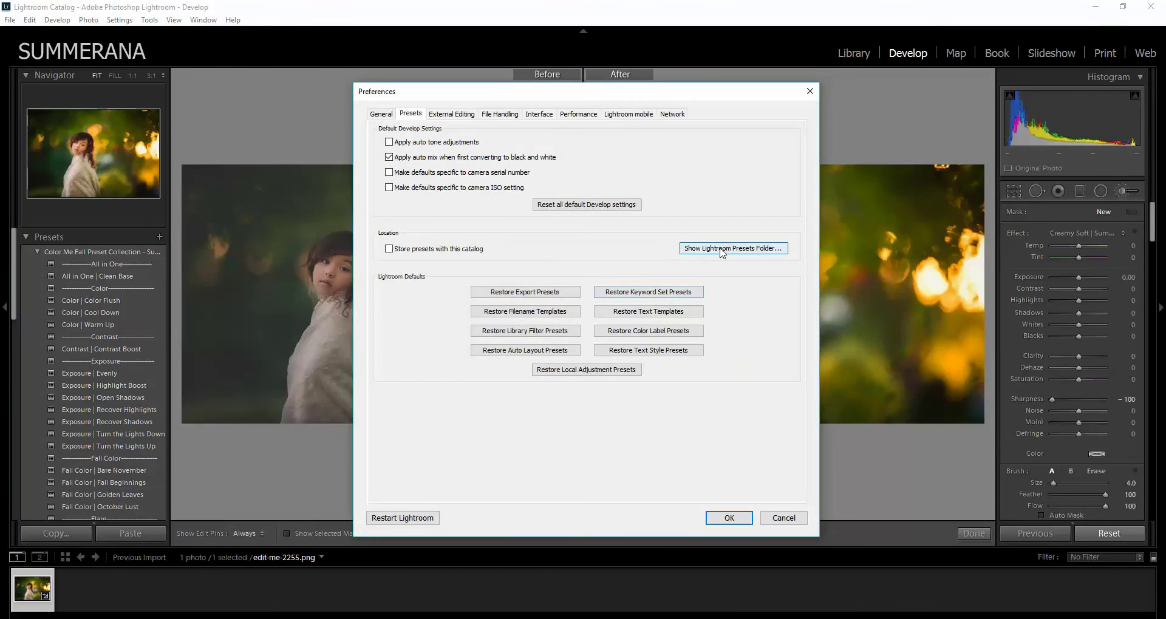
left_click(722, 249)
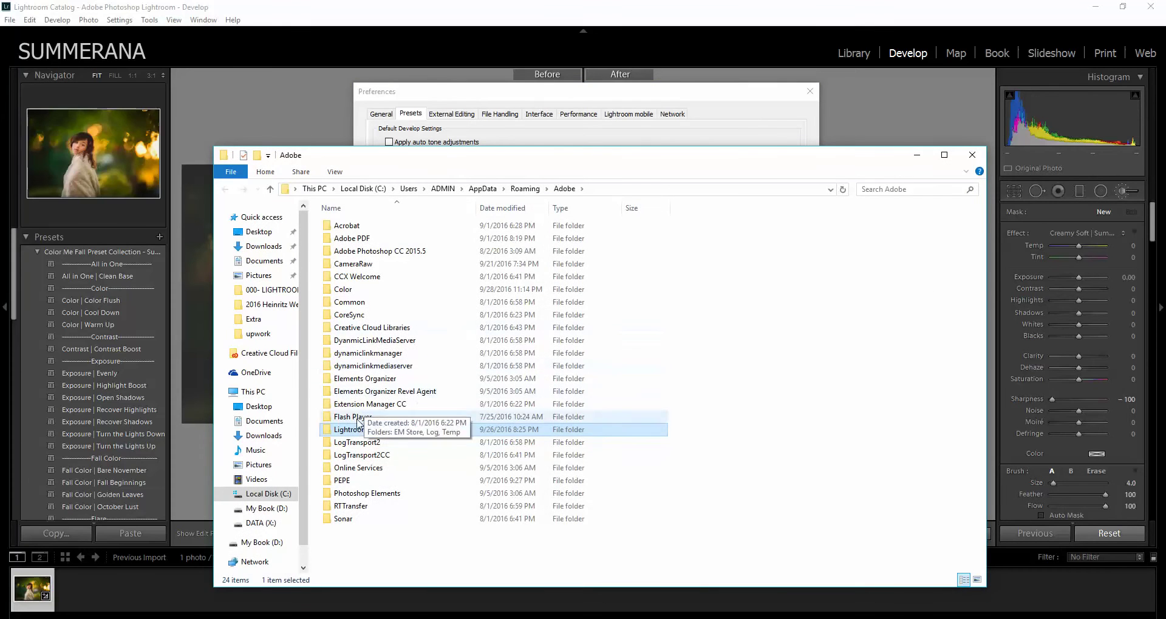
Step: Open Lightroom's Local Adjustment Presets folder, which already holds seven .lrtemplate brush files
double_click(354, 429)
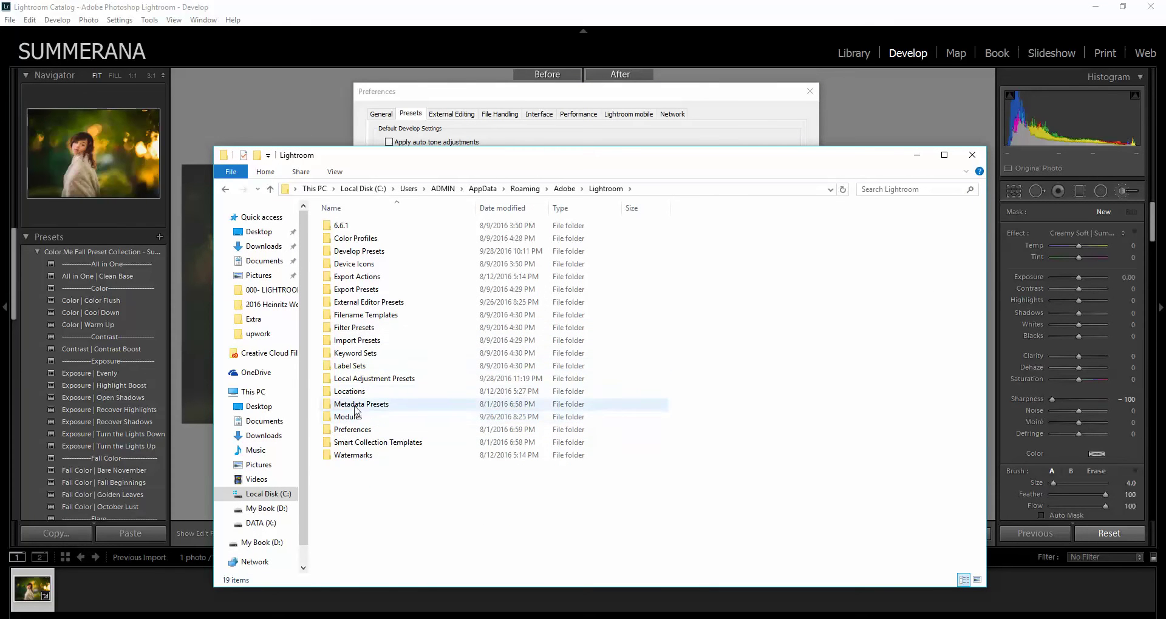
double_click(400, 379)
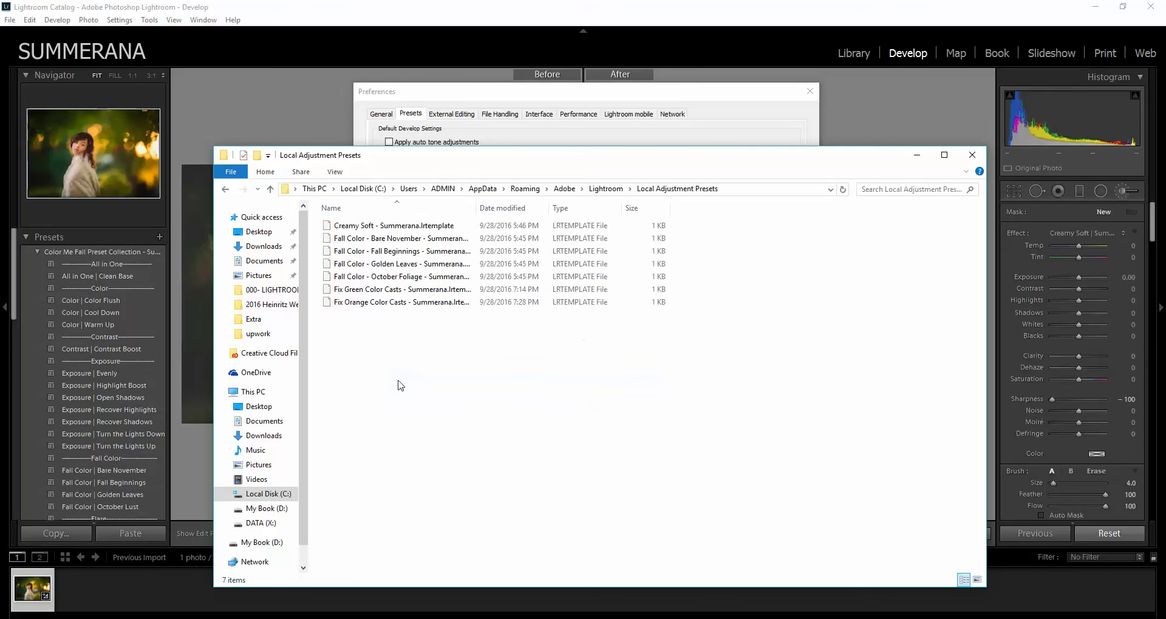
right_click(363, 335)
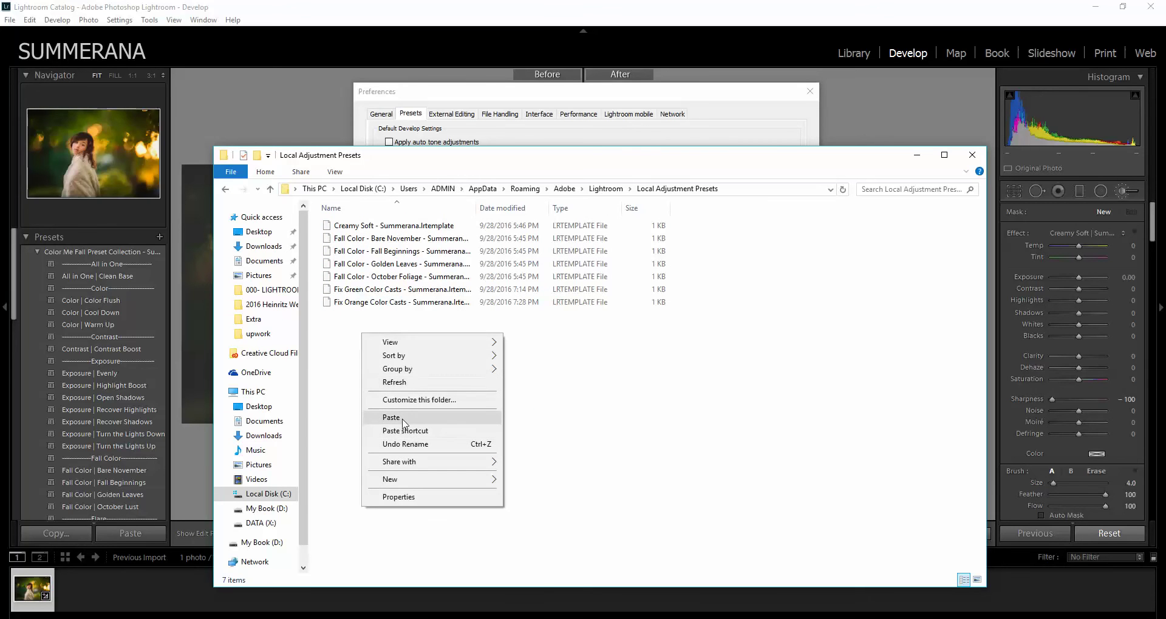
left_click(343, 333)
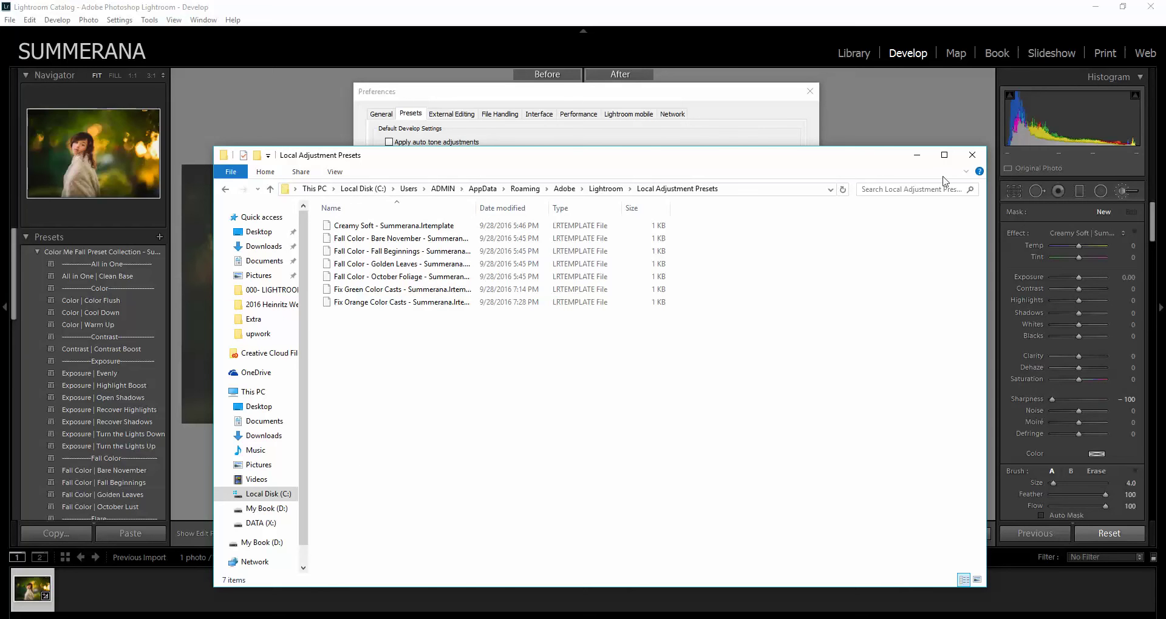
Step: Close the Explorer window and Preferences, returning from brush settings to the Basic adjustments
left_click(971, 155)
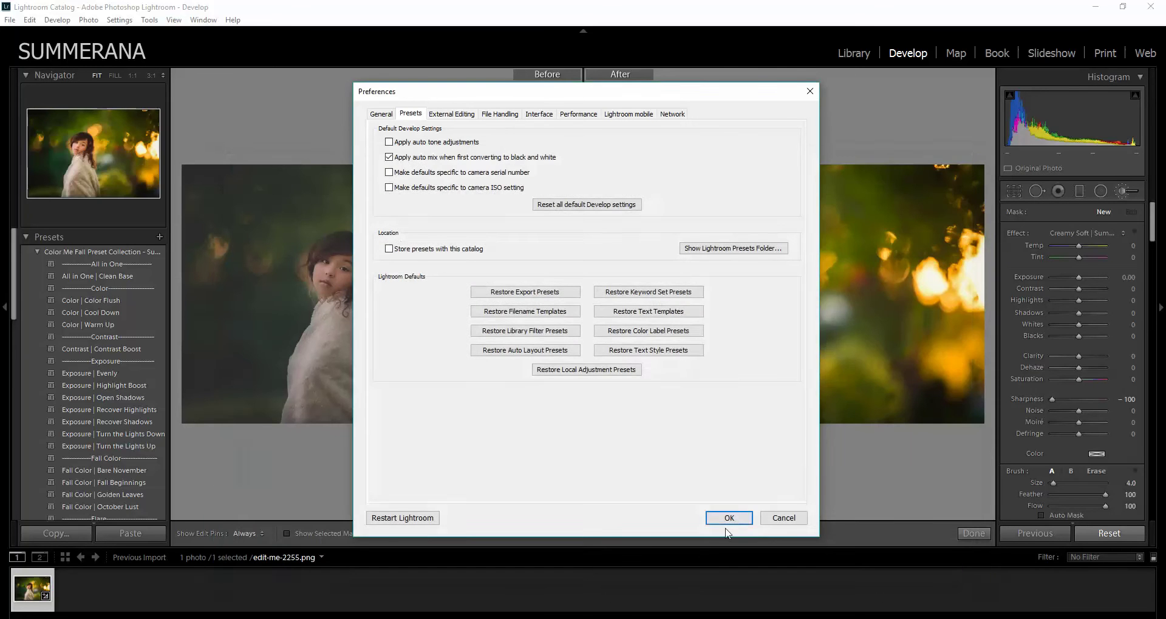
left_click(733, 519)
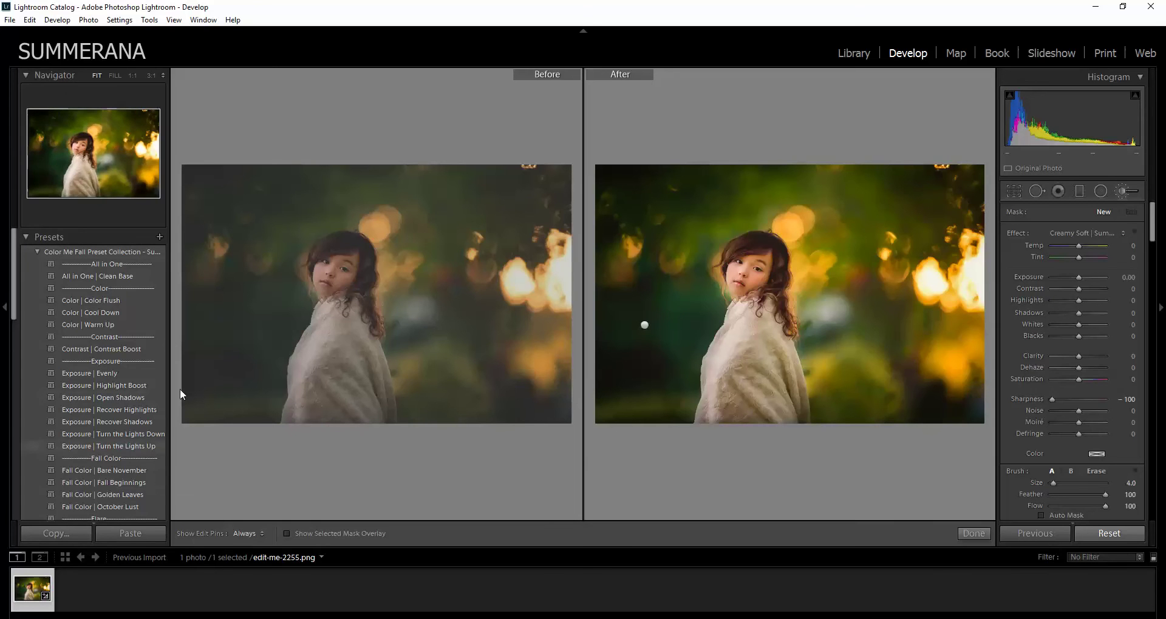
left_click(1123, 191)
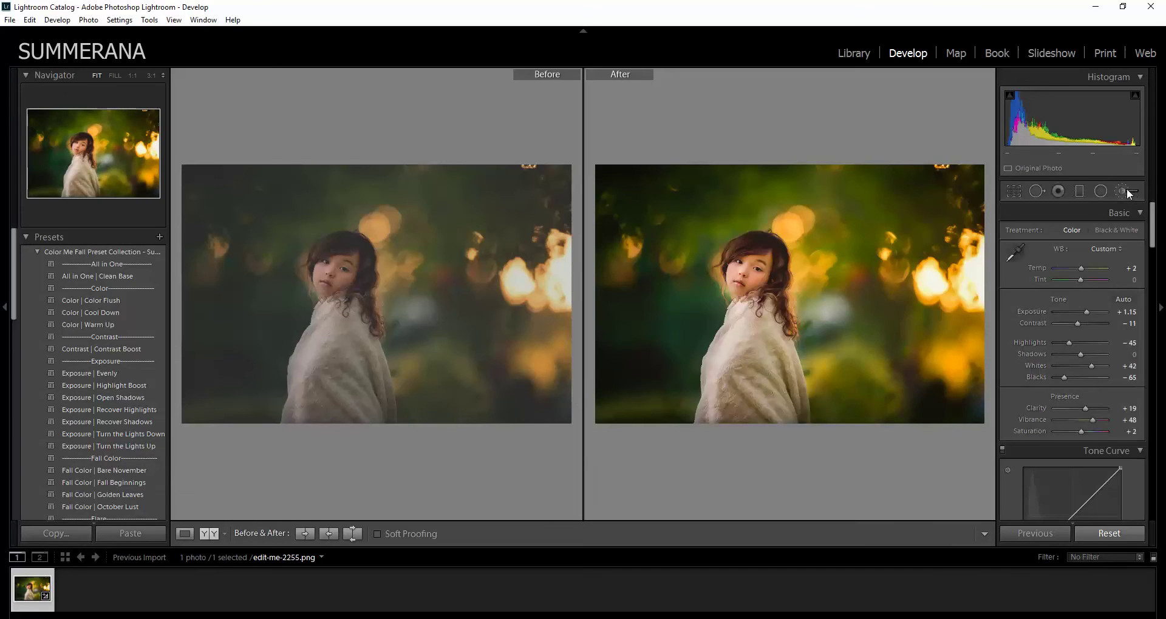
Step: Check the brush effects now include Fall Color presets like Bare November, then return to single-photo view
left_click(1126, 191)
left_click(1084, 233)
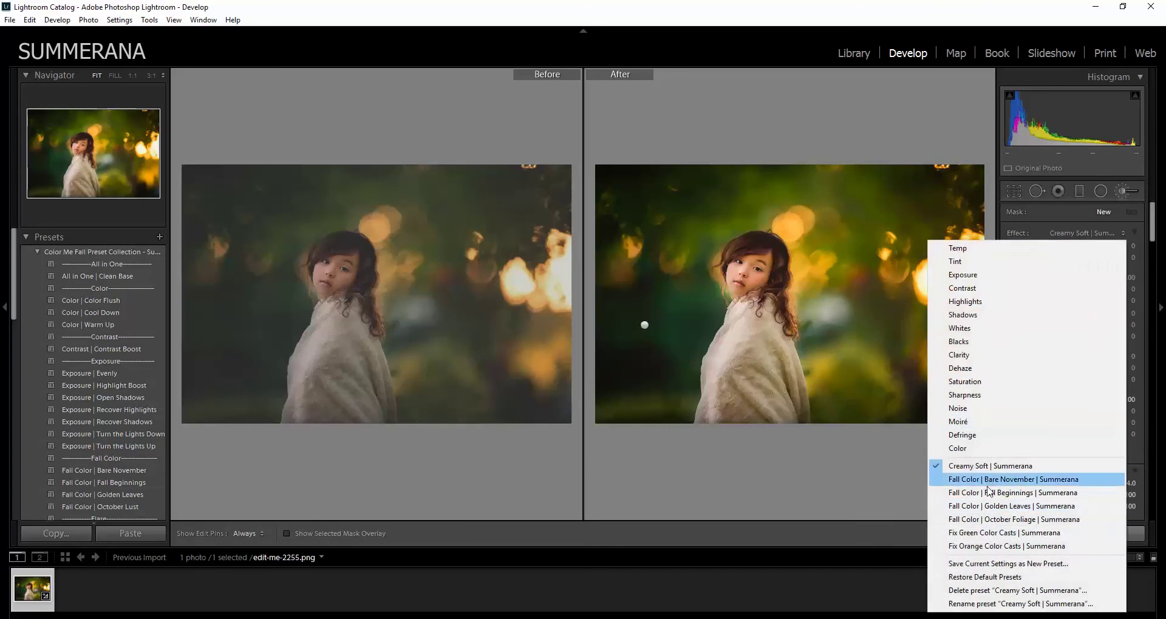
key("Escape")
key("d")
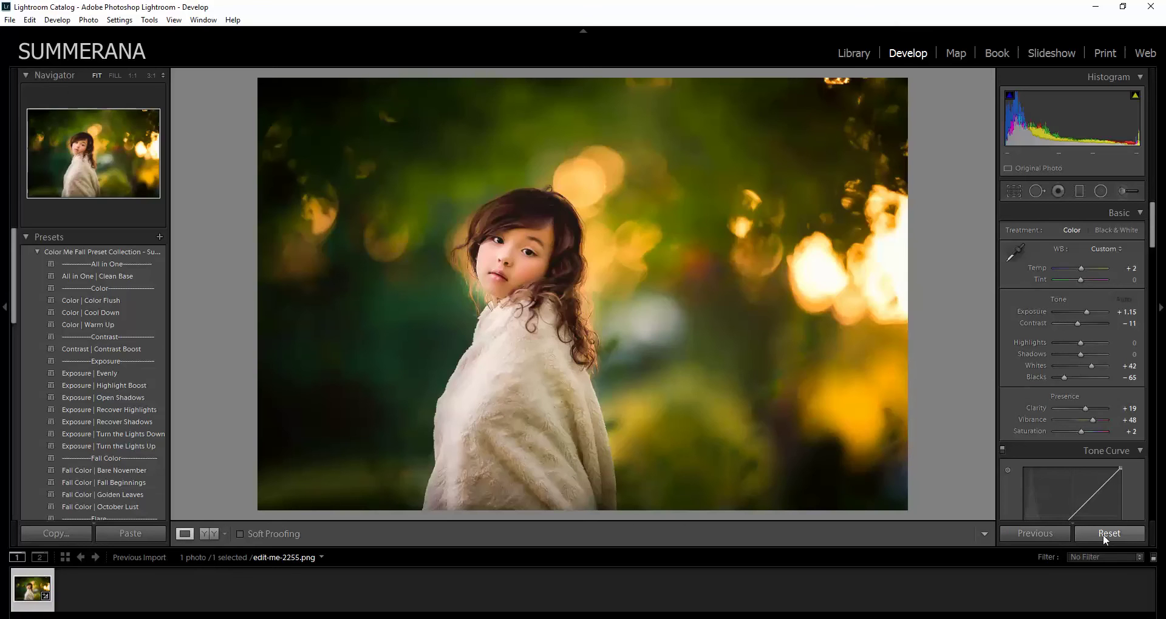
Step: Reset the portrait, then apply All in One | Clean Base and Exposure | Recover Highlights (Highlights -55)
key("ctrl+shift+r")
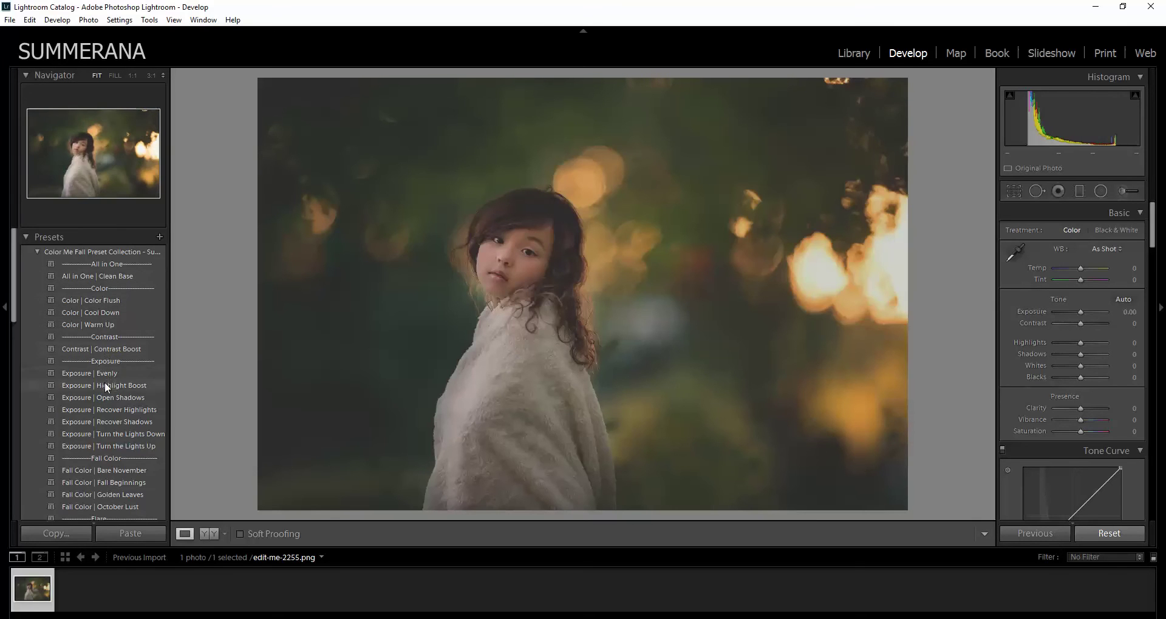
left_click(114, 276)
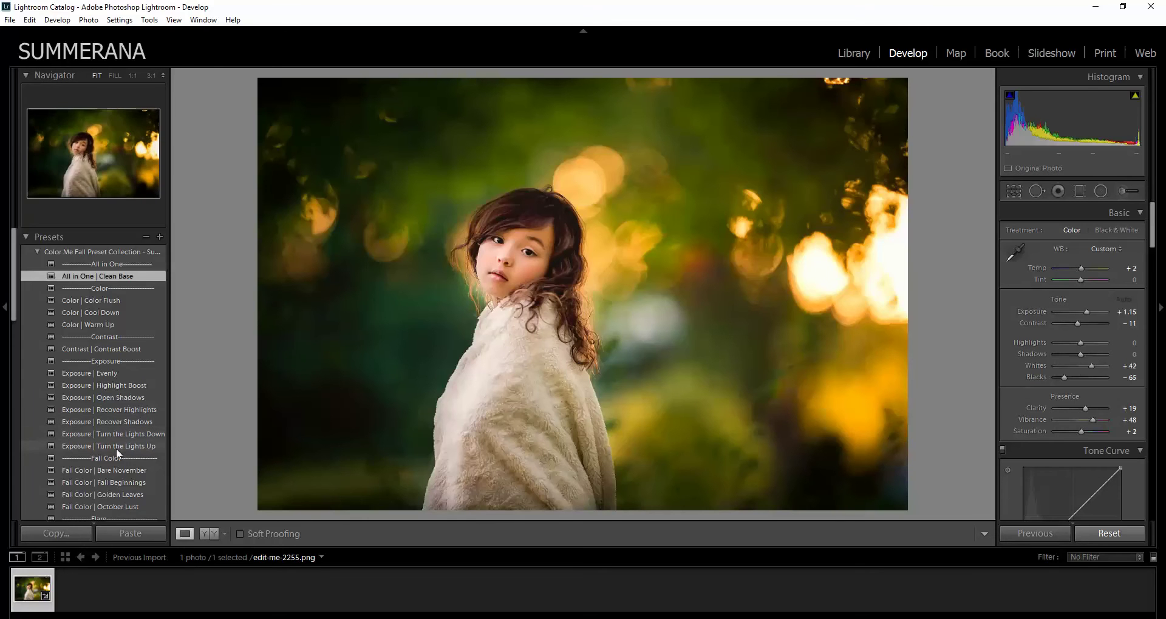
left_click(113, 410)
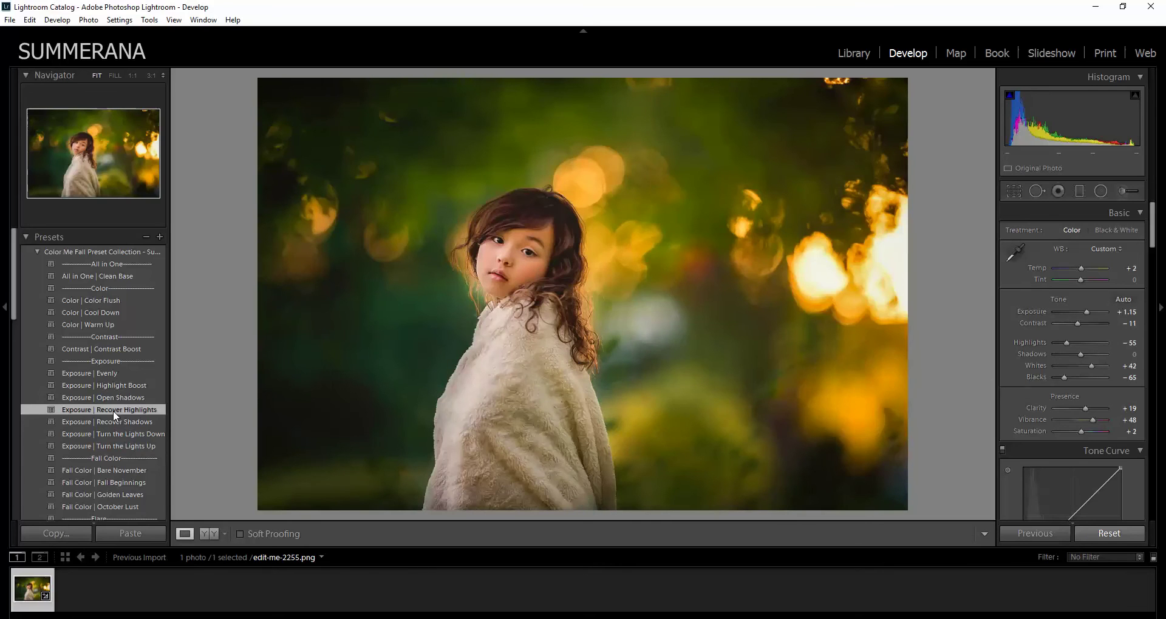
scroll(113, 410, "down", 4)
scroll(113, 410, "up", 4)
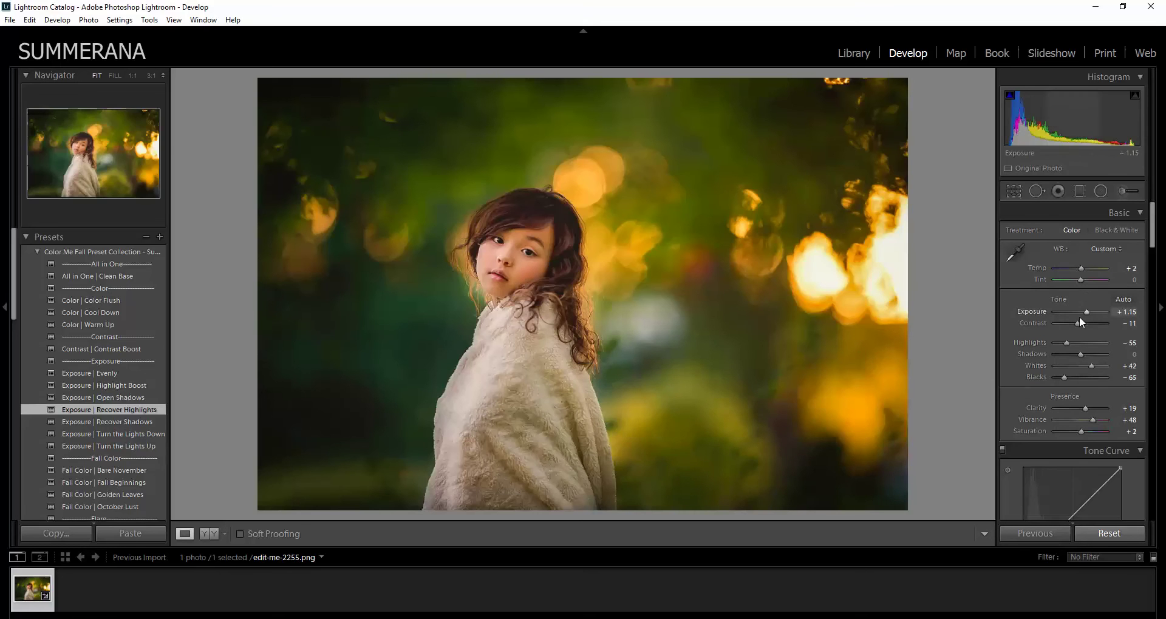
Step: Undo and reapply Exposure | Recover Highlights, then ease Highlights from -55 to -38
left_click(29, 20)
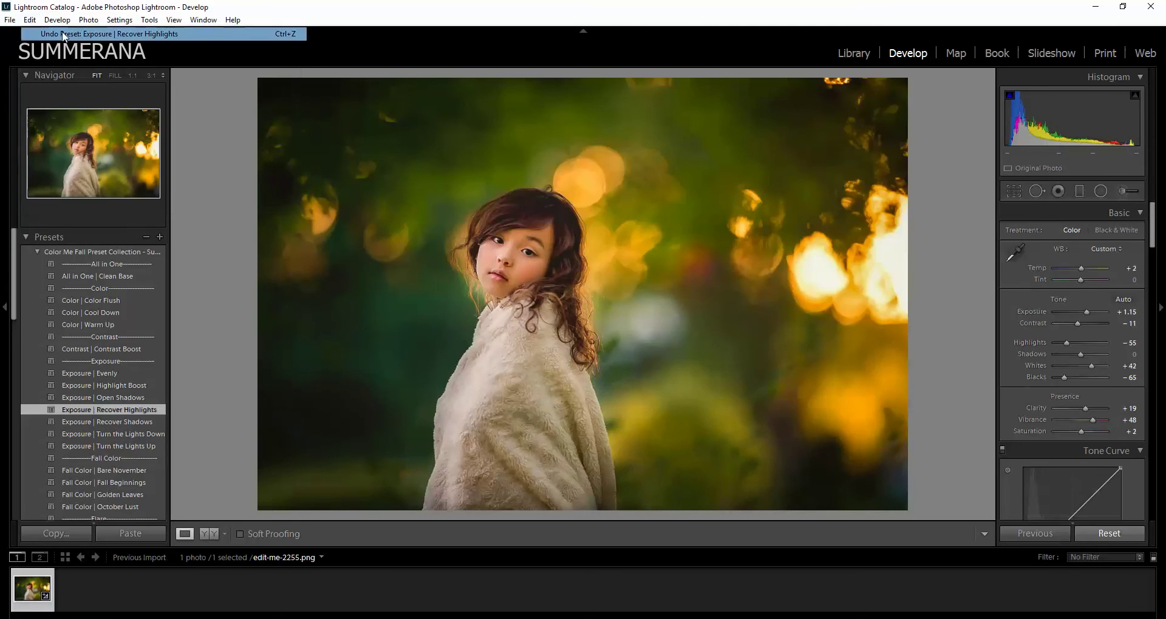
left_click(62, 33)
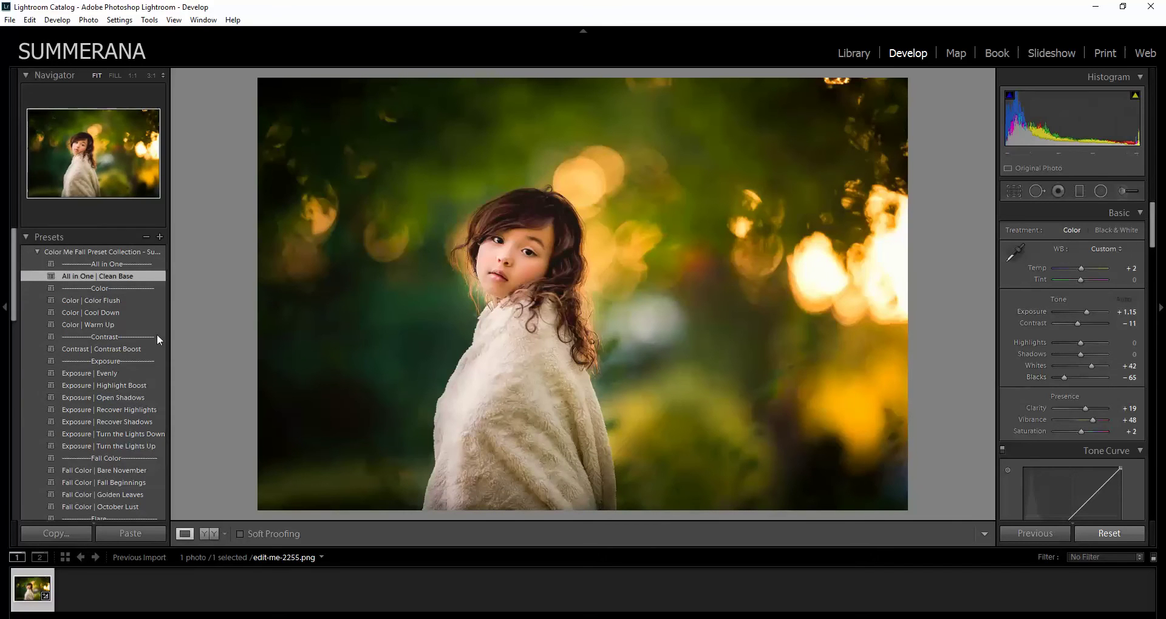
left_click(111, 410)
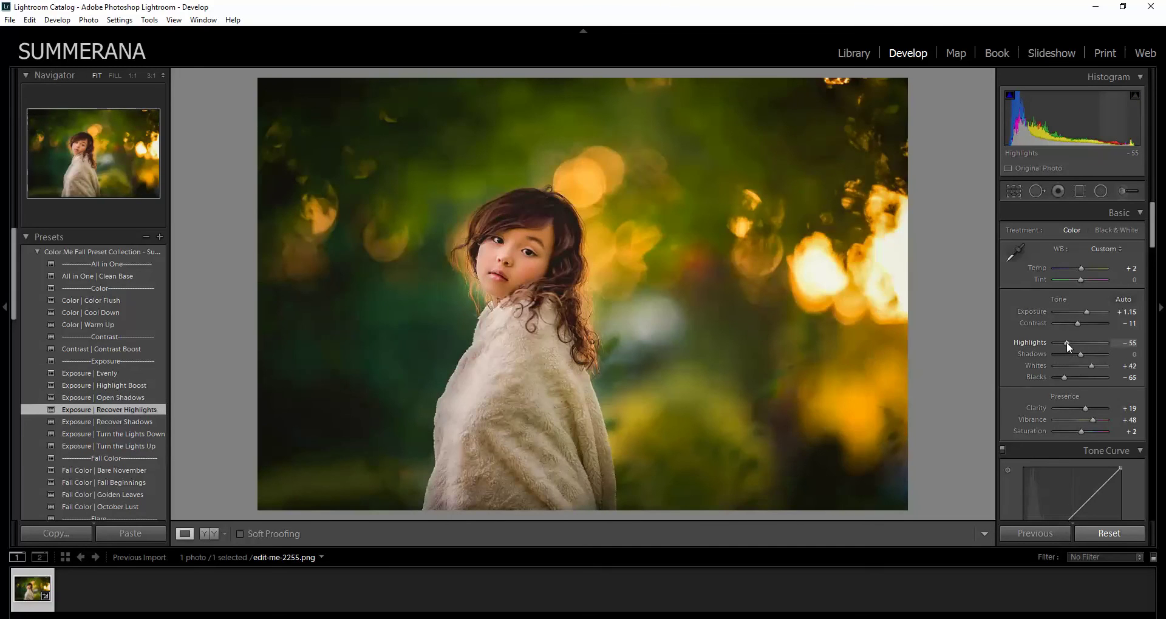
left_click_drag(1067, 342, 1069, 343)
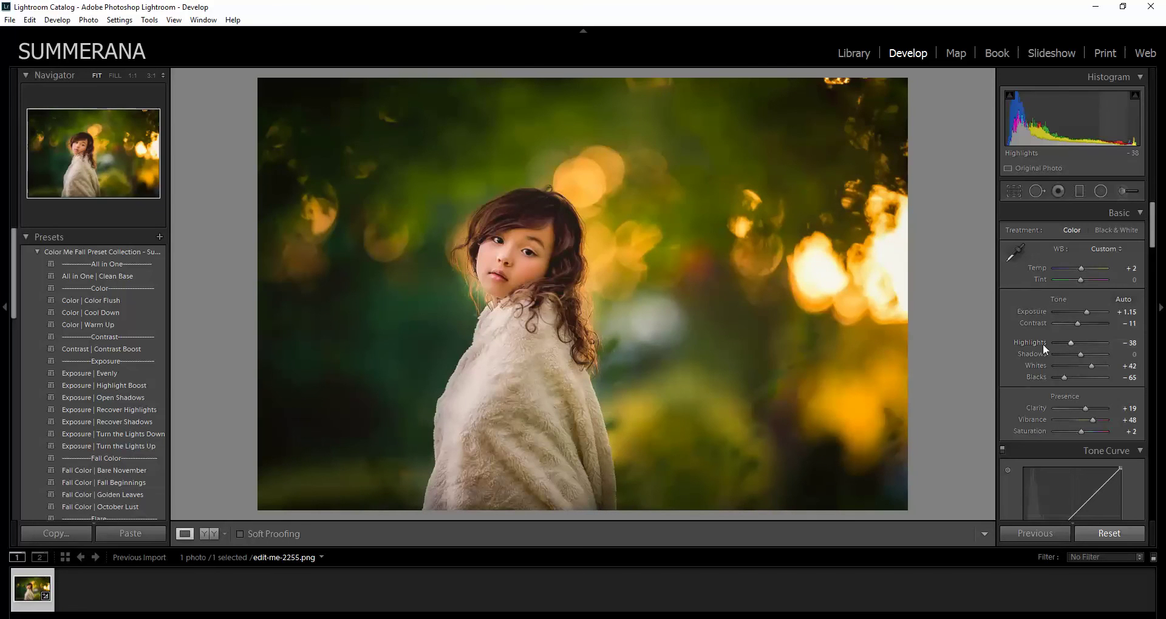
Step: Use The Fader to apply Color Me Fall's Exposure | Recover Highlights at about 43 opacity
left_click(9, 20)
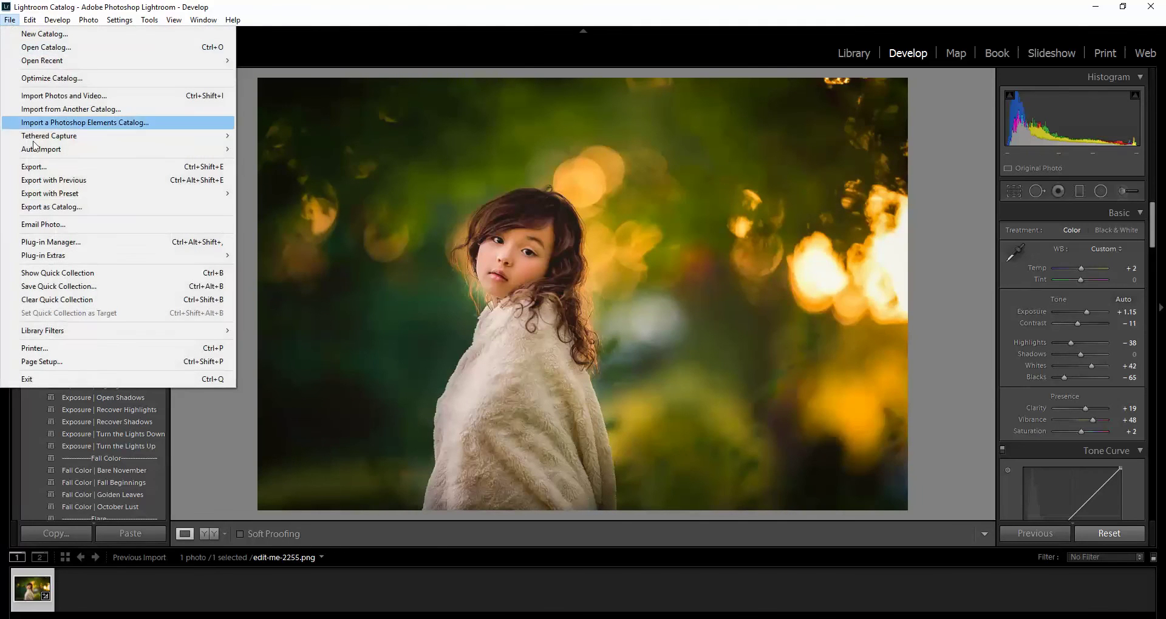
mouse_move(53, 262)
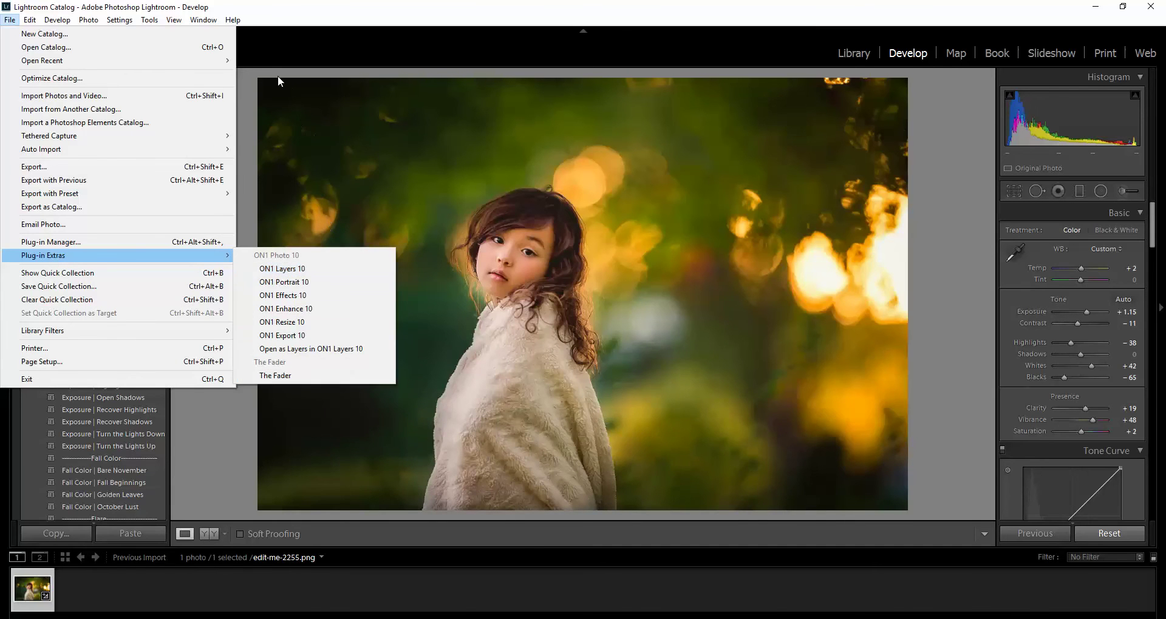
left_click(275, 375)
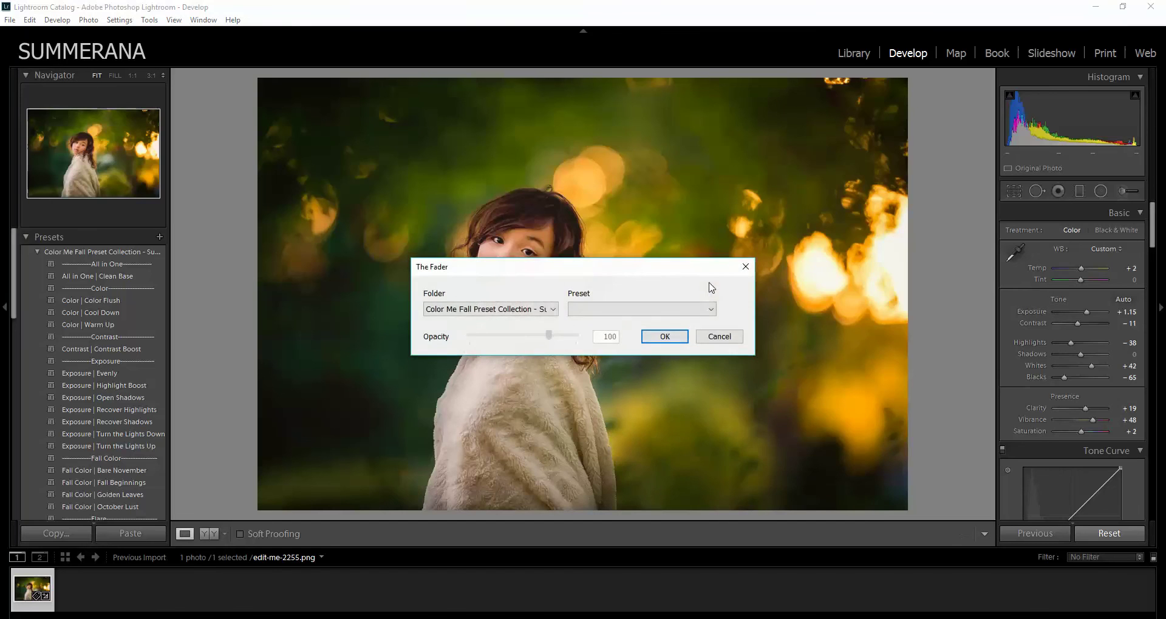
left_click_drag(508, 269, 787, 408)
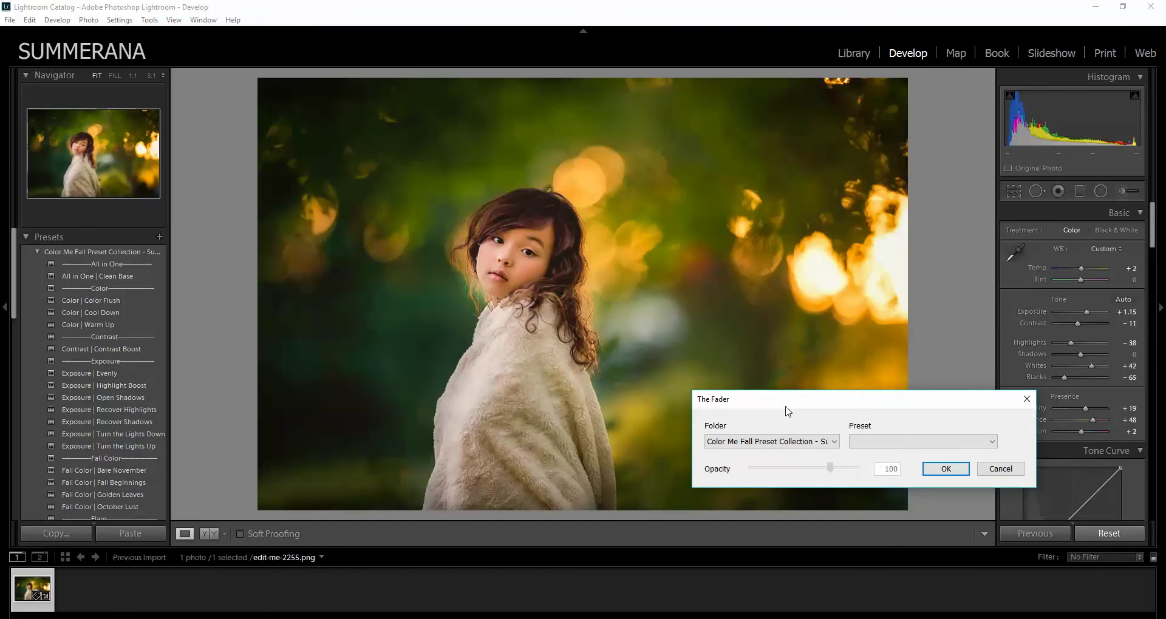
left_click(812, 448)
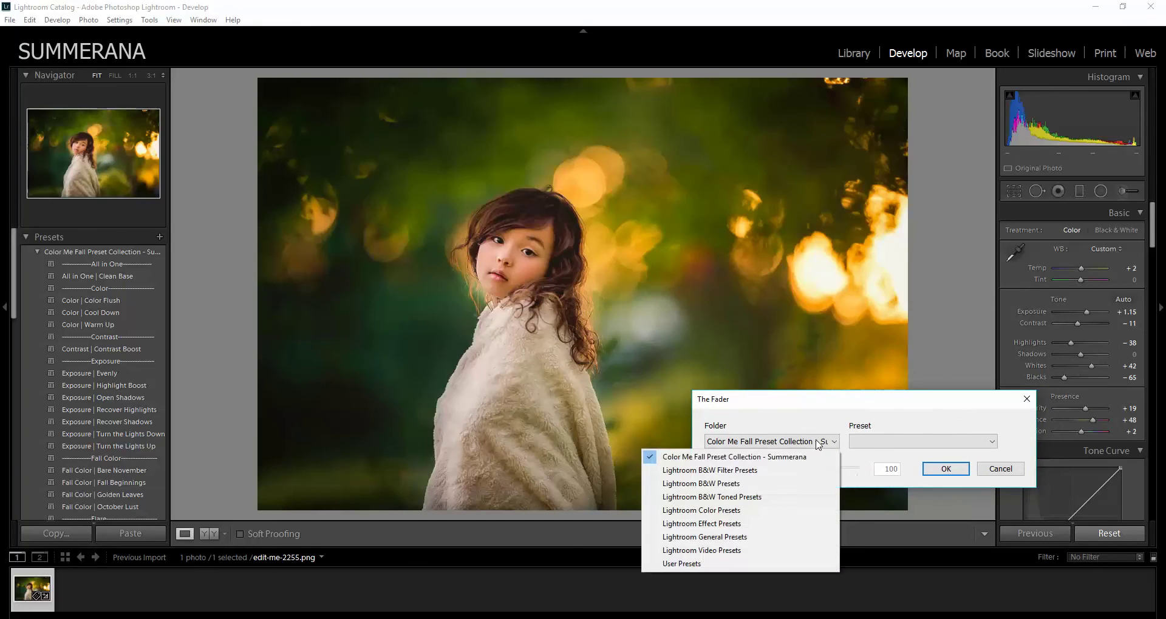
left_click(756, 460)
left_click(902, 444)
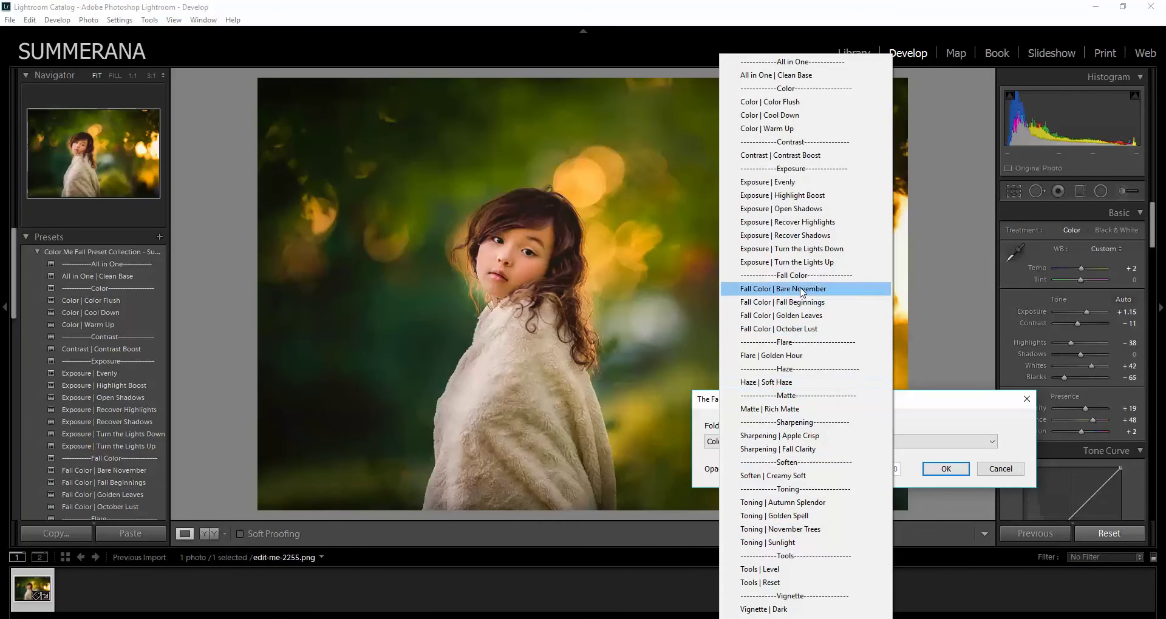
left_click(807, 222)
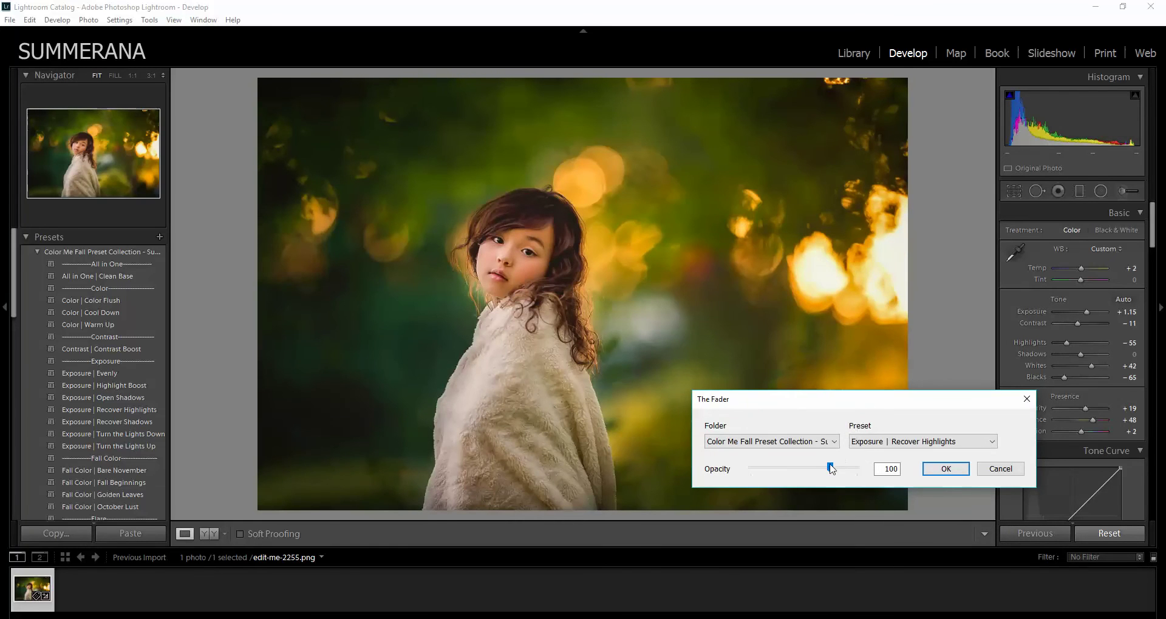
left_click_drag(829, 471, 786, 469)
left_click(945, 468)
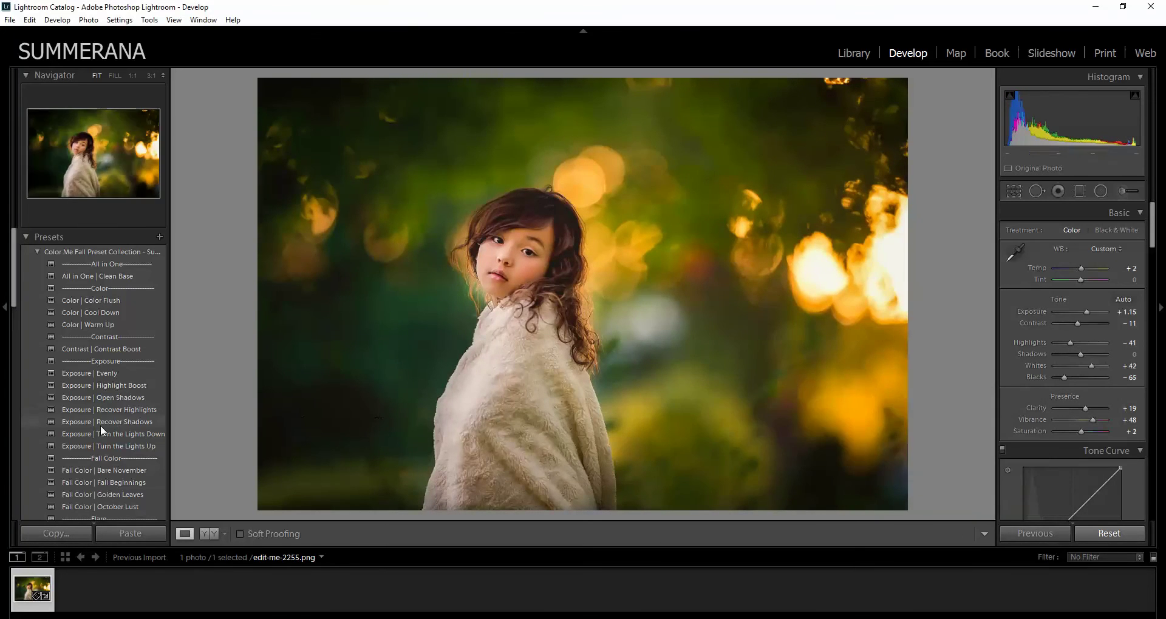
Step: Apply Soften | Creamy Soft, then Sharpening | Apple Crisp, from further down the Presets list
scroll(100, 425, "down", 6)
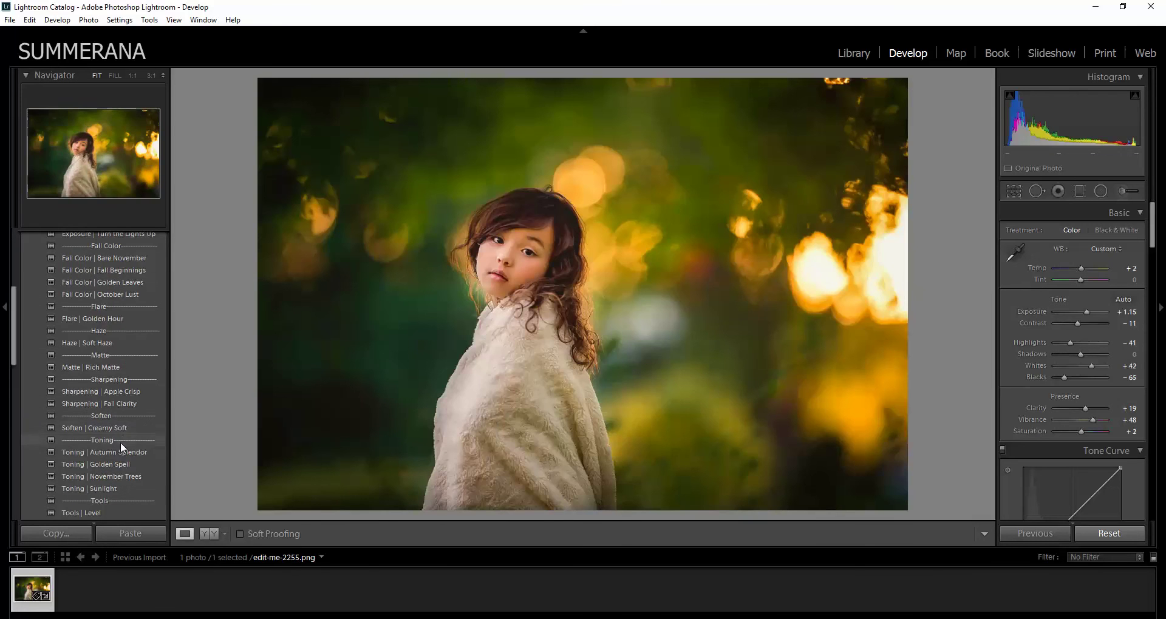
scroll(119, 453, "down", 2)
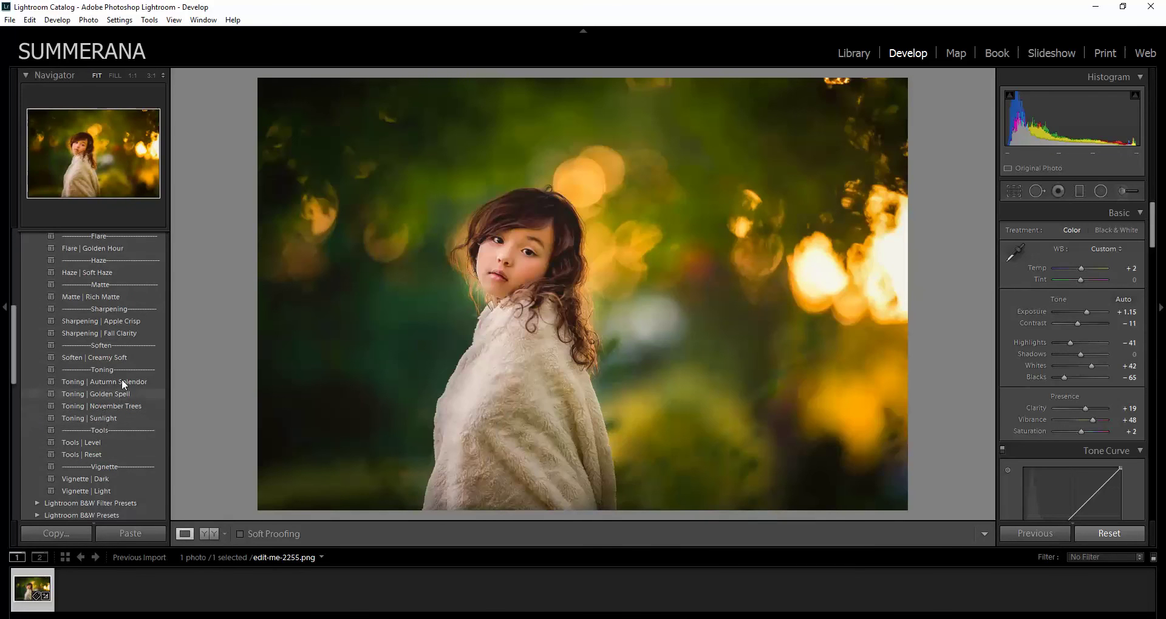
left_click(100, 357)
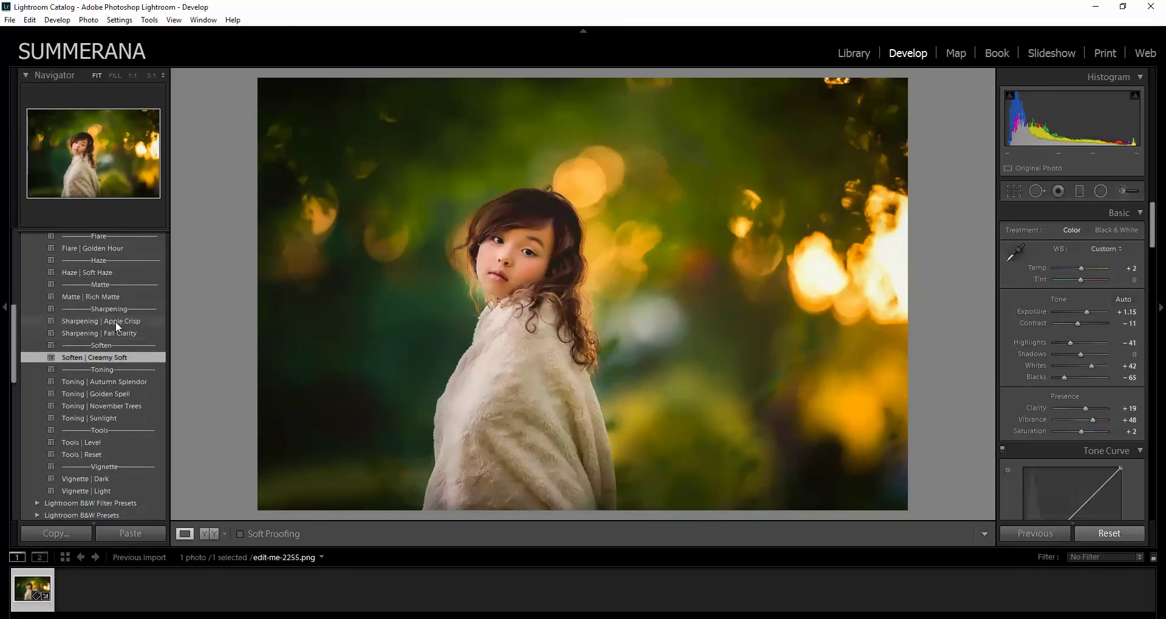
left_click(115, 322)
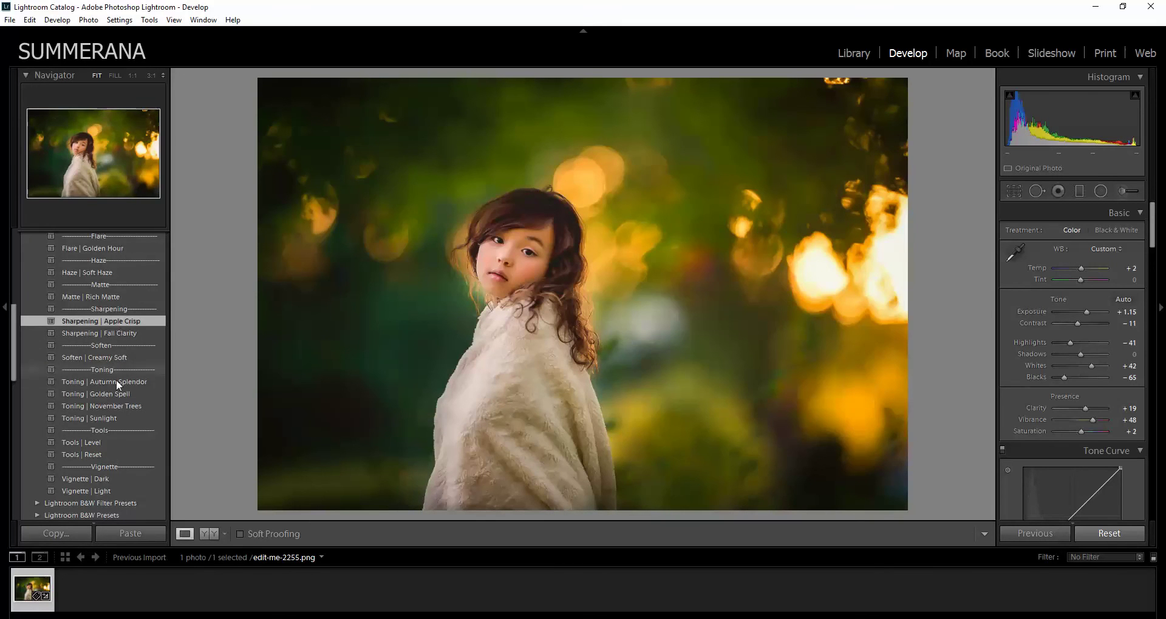
scroll(115, 394, "up", 5)
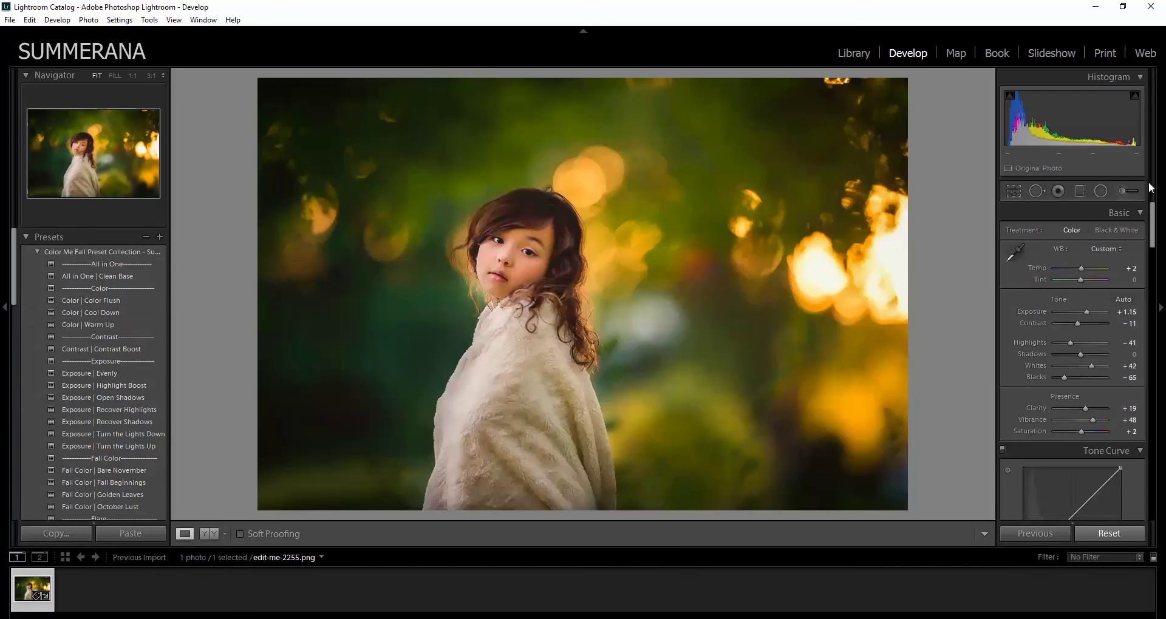
Step: Set the adjustment brush to the Fix Orange Color Casts effect with Density 57 and Size 6
left_click(1131, 189)
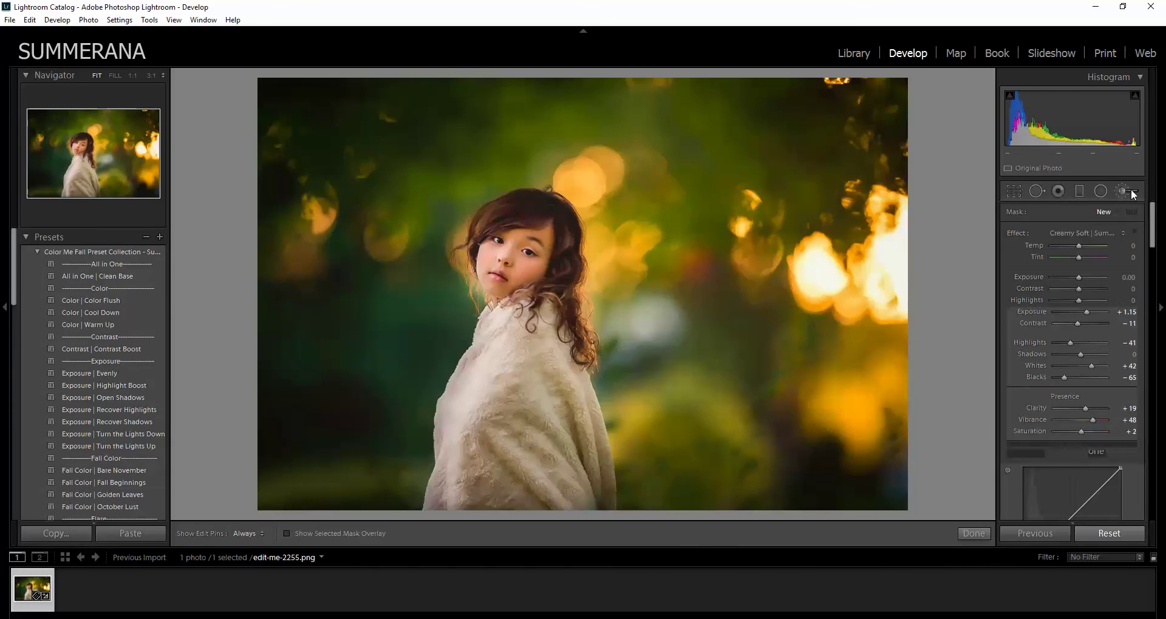
left_click(1077, 234)
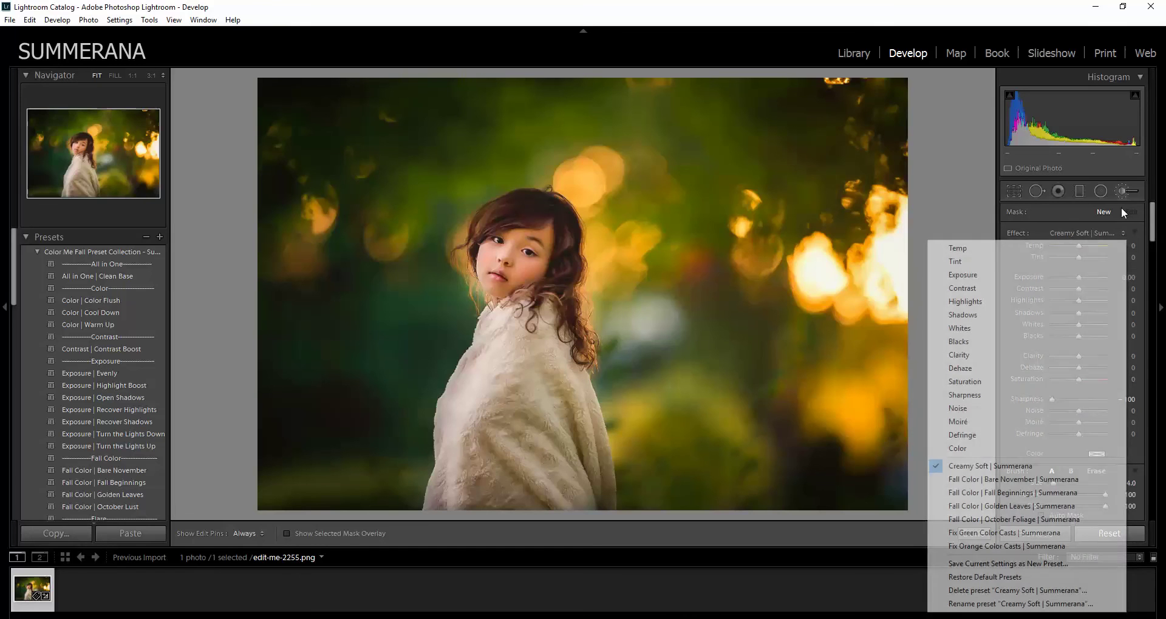
left_click(1063, 209)
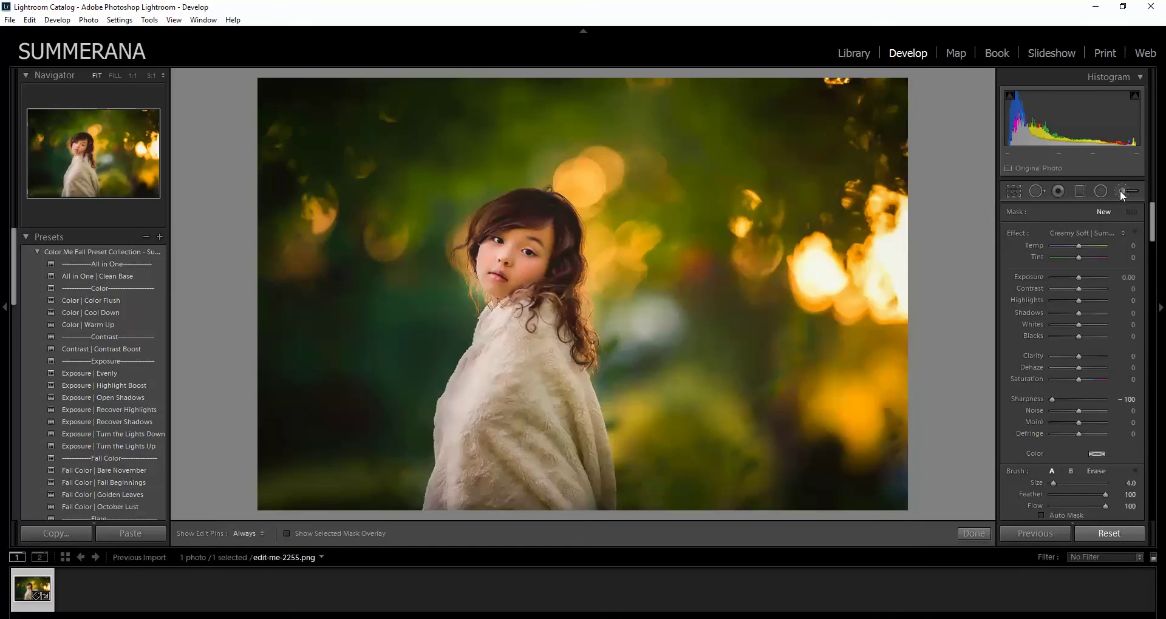
left_click(1088, 233)
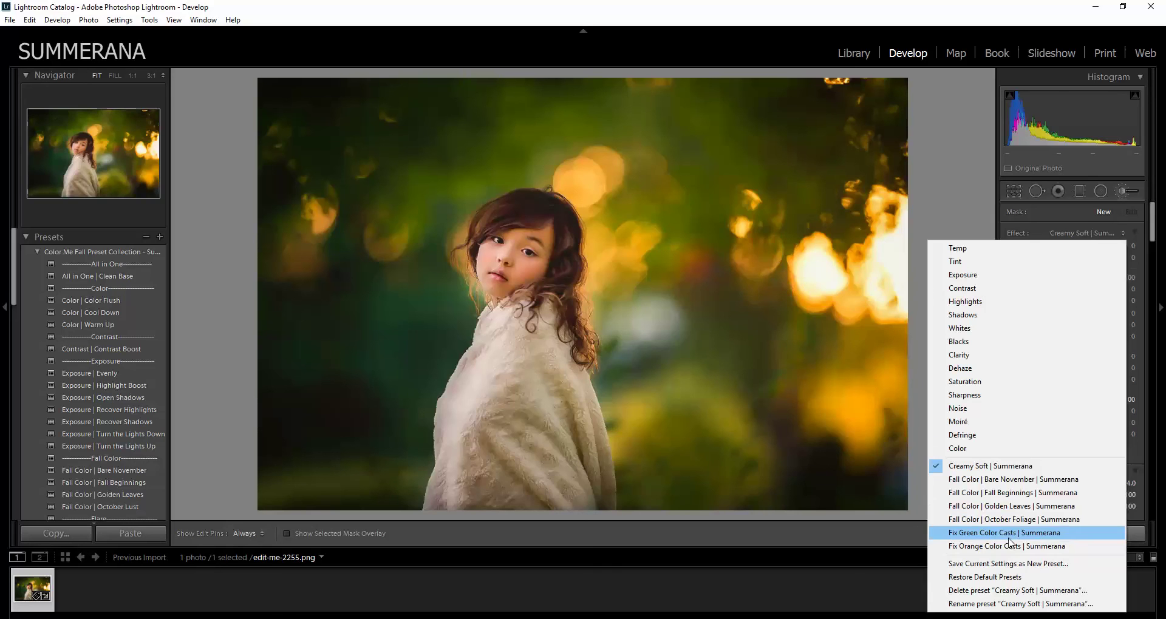
left_click(985, 547)
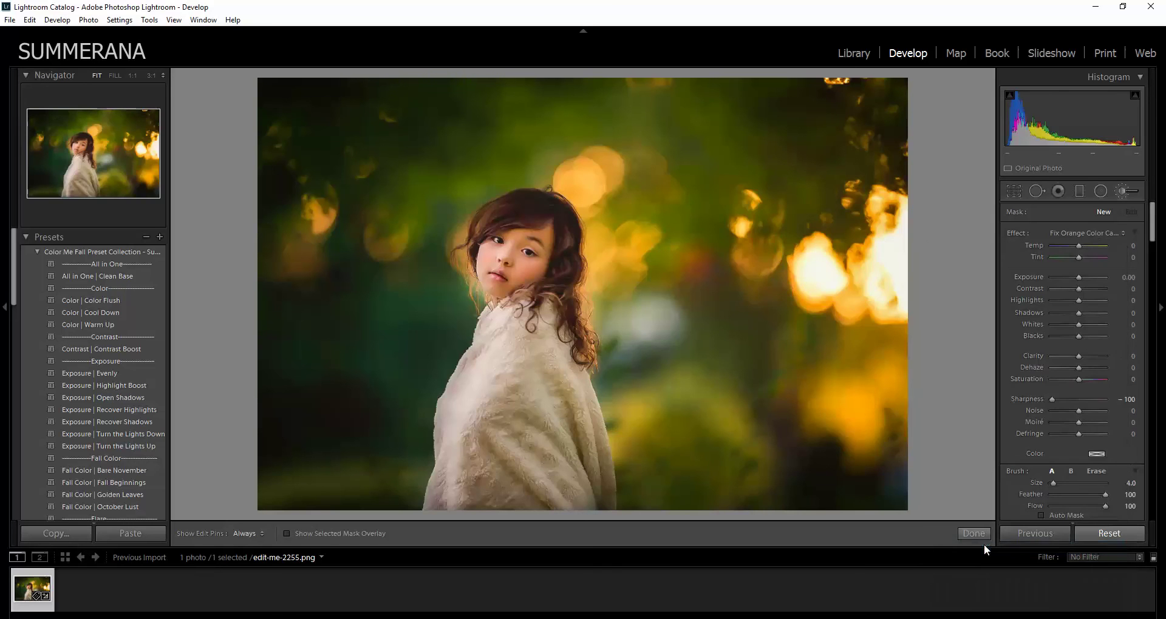
scroll(1154, 222, "down", 3)
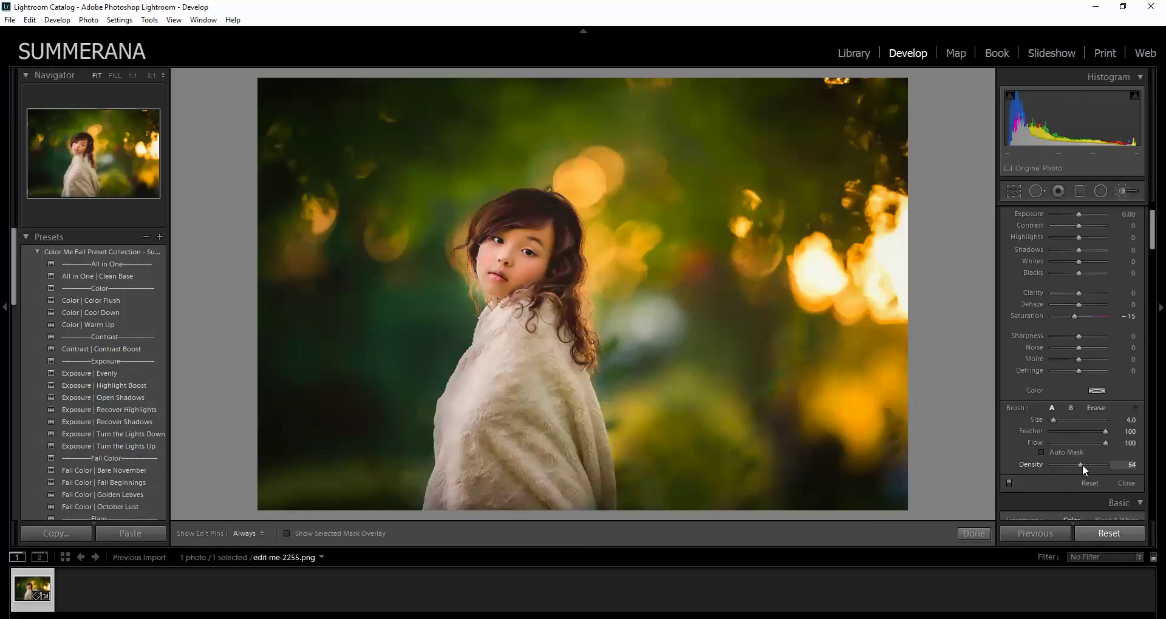
left_click(1083, 465)
left_click_drag(1053, 418, 1048, 421)
scroll(673, 368, "up", 8)
scroll(641, 341, "down", 2)
Step: Paint the orange-cast fix over the girl's blanket and show the edit pins
mouse_move(585, 448)
left_mouse_down()
mouse_move(603, 489)
mouse_move(502, 483)
mouse_move(449, 507)
mouse_move(534, 505)
left_mouse_up()
key("h")
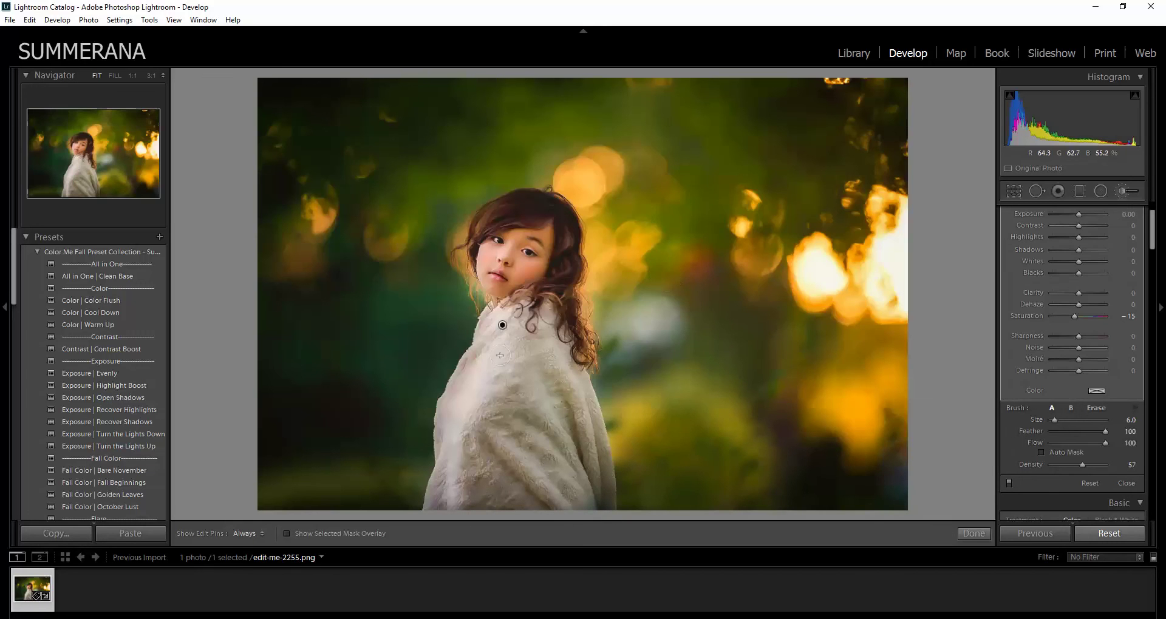
key("bracketright")
right_click(503, 326)
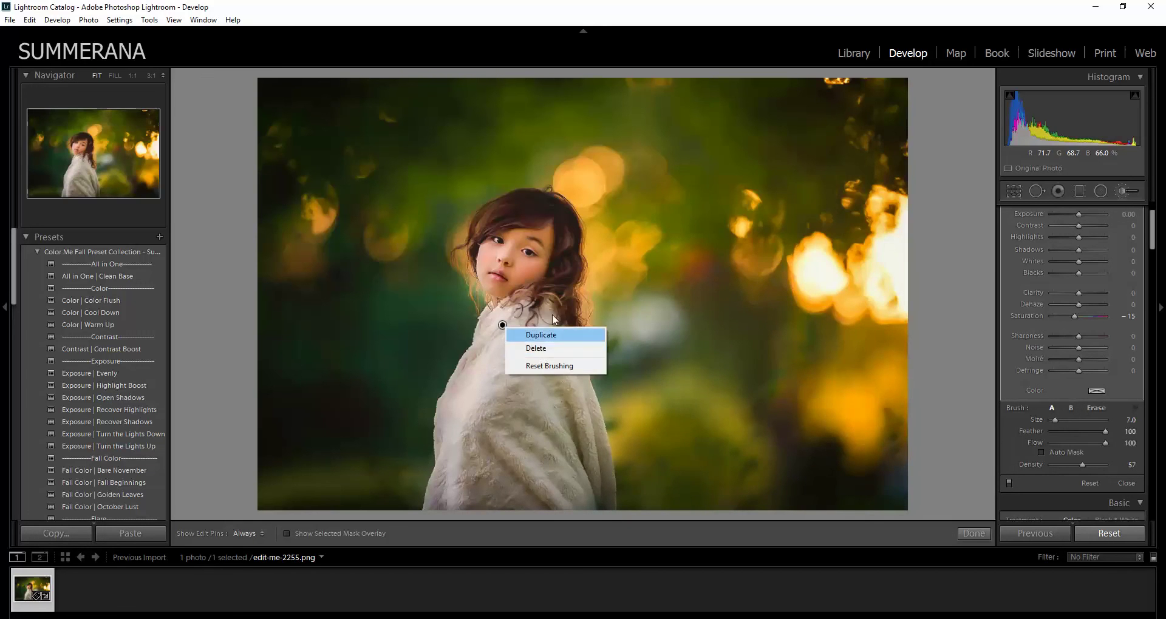
left_click(508, 449)
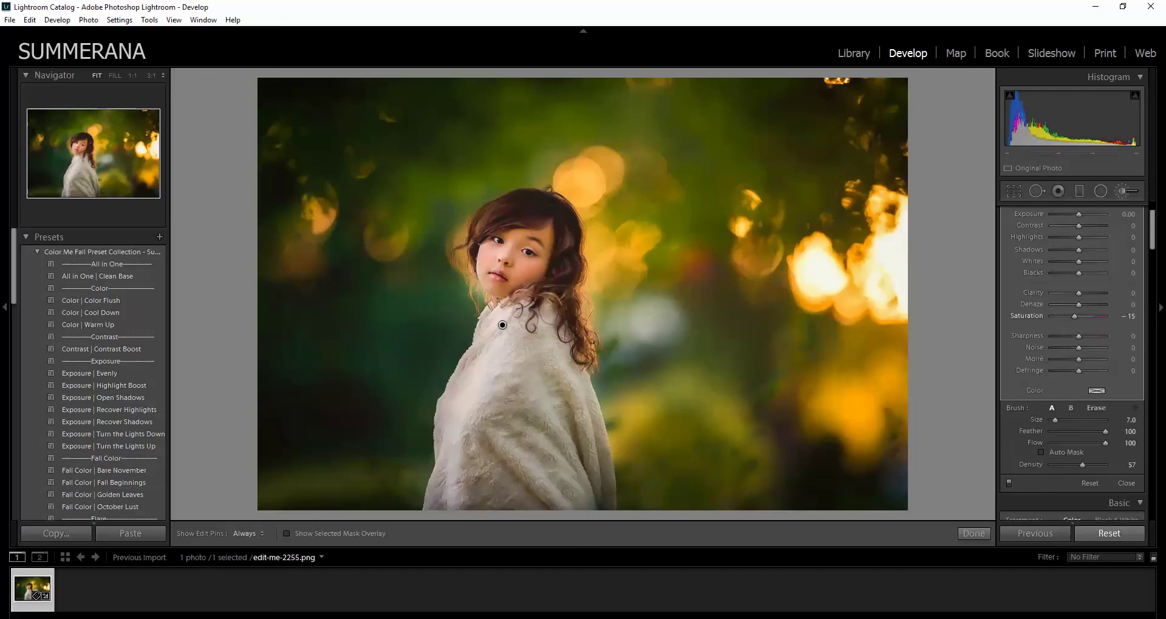
scroll(1086, 294, "up", 2)
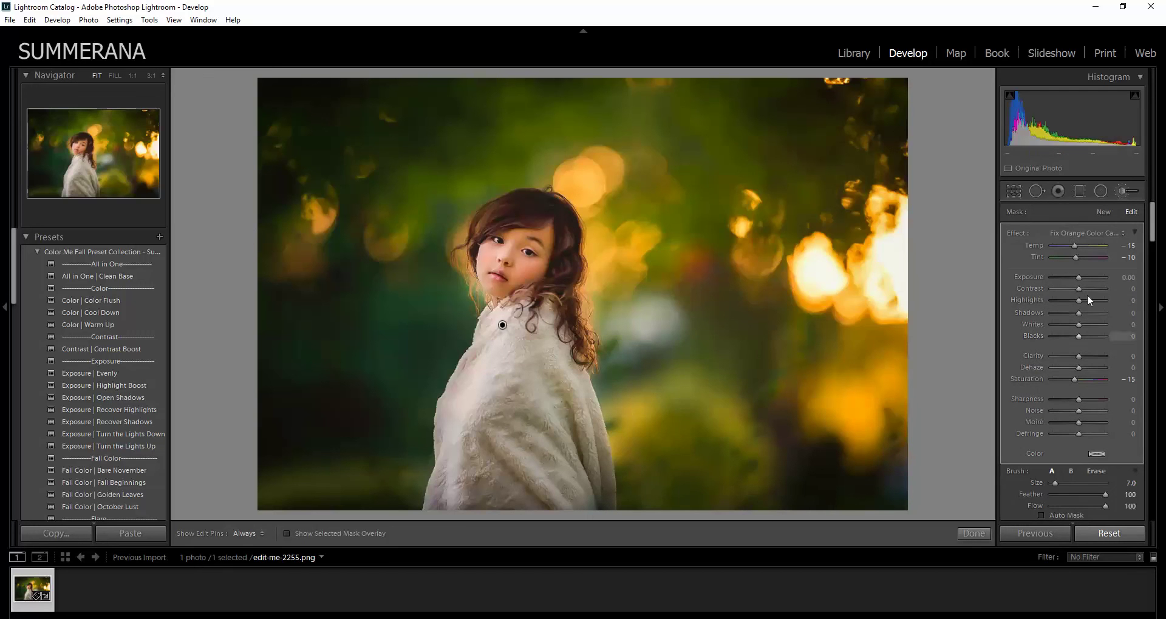
Step: Start a new Creamy Soft brush adjustment and place it on the bokeh right of the girl
left_click(1103, 212)
left_click(1087, 233)
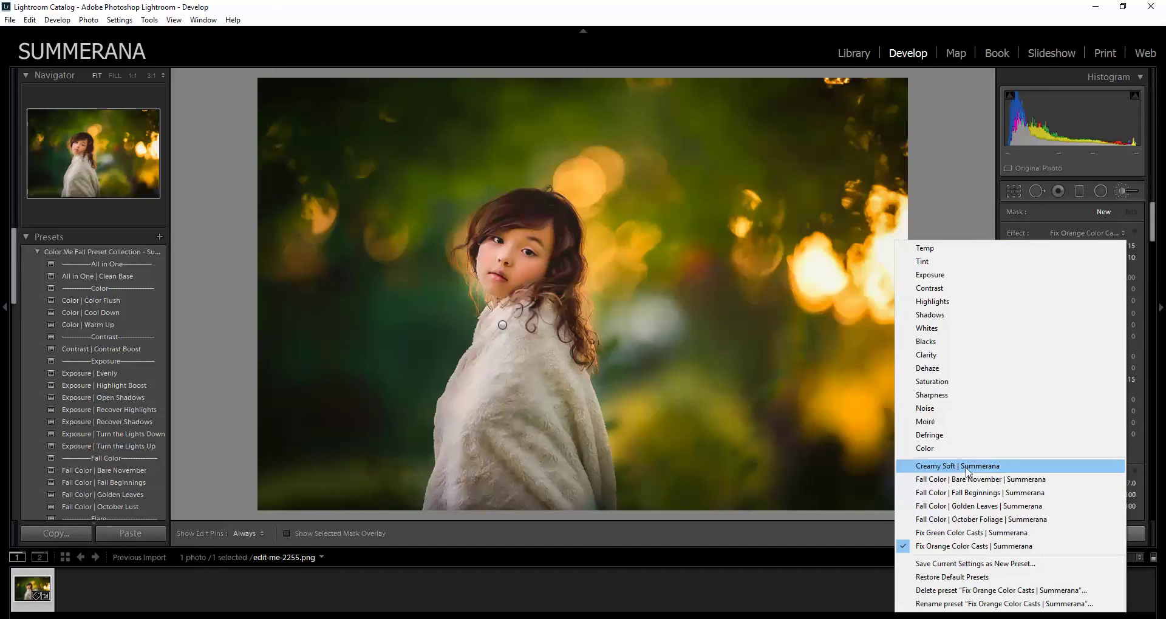
left_click(938, 466)
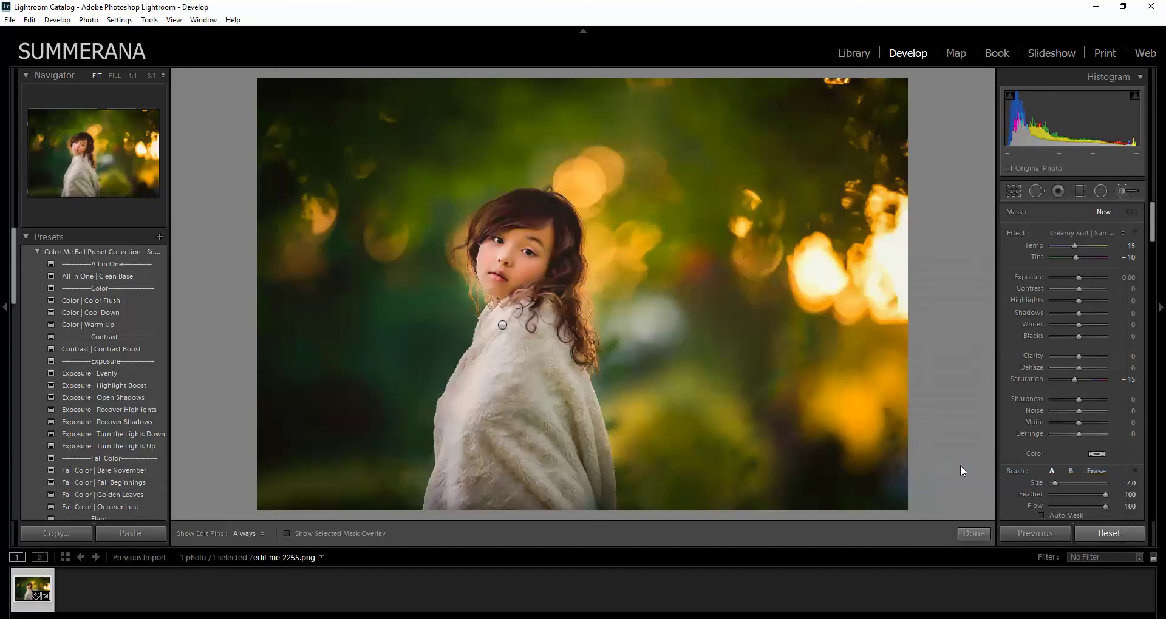
left_click(701, 322)
Step: Raise the brush size to 9 and toggle the edit pins off and back on
scroll(700, 385, "up", 2)
key("h")
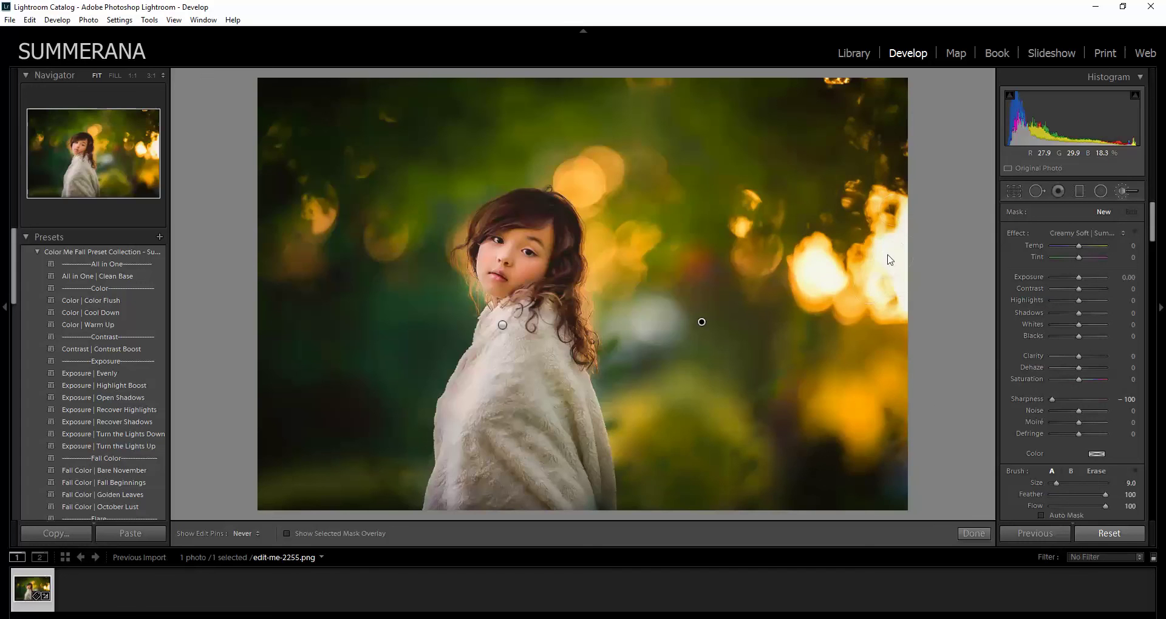
left_click(1133, 213)
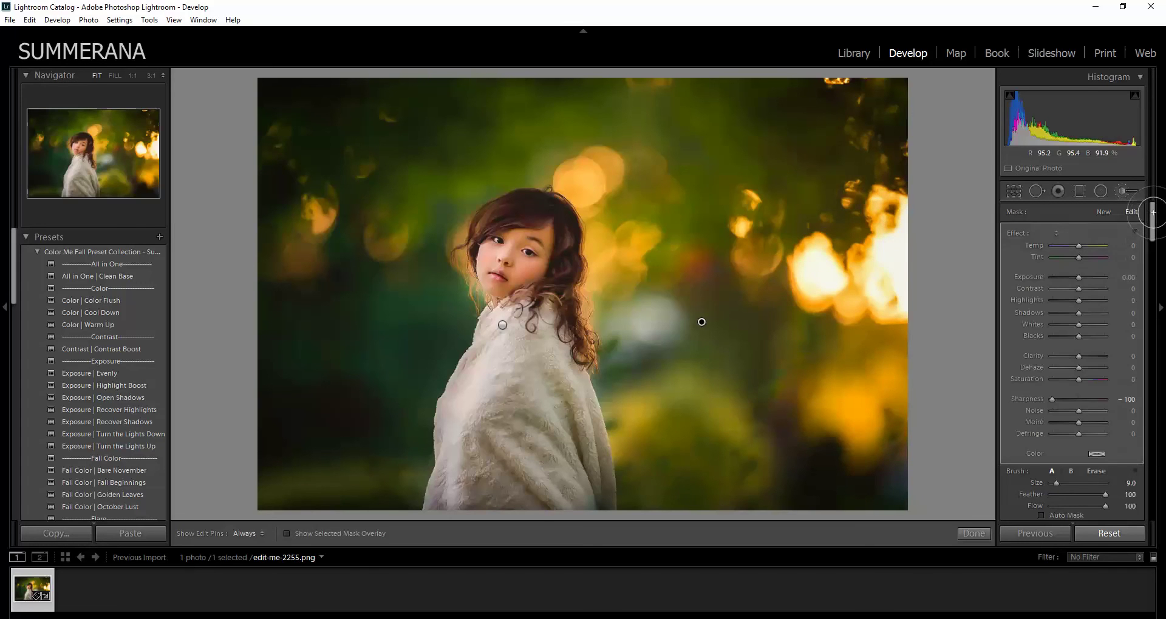
scroll(1150, 217, "down", 2)
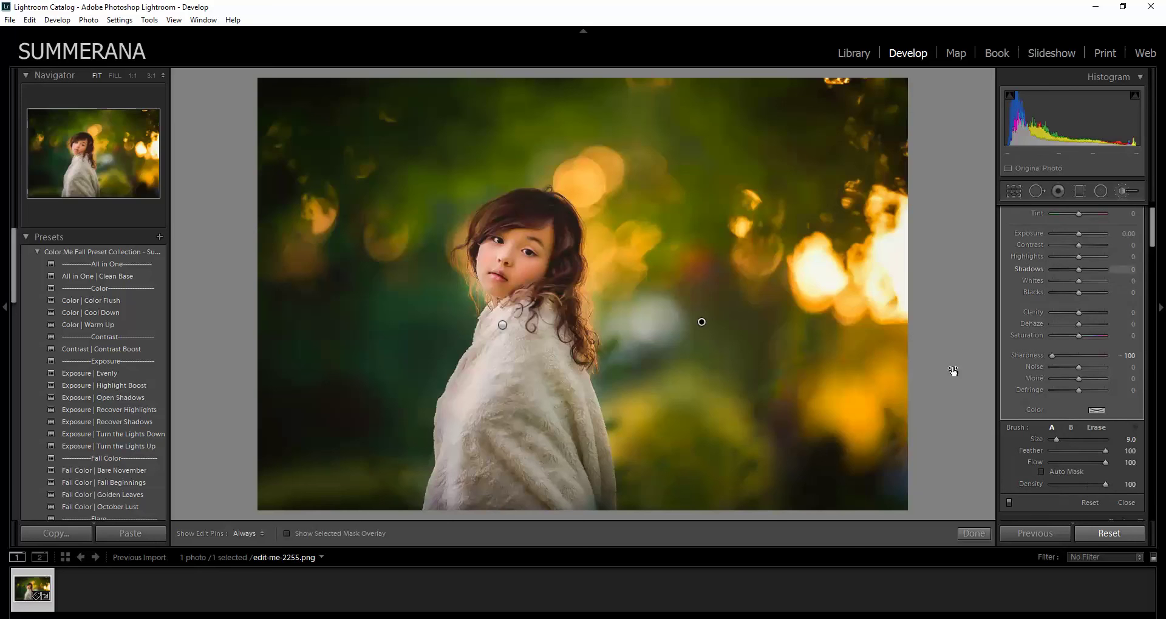
key("h")
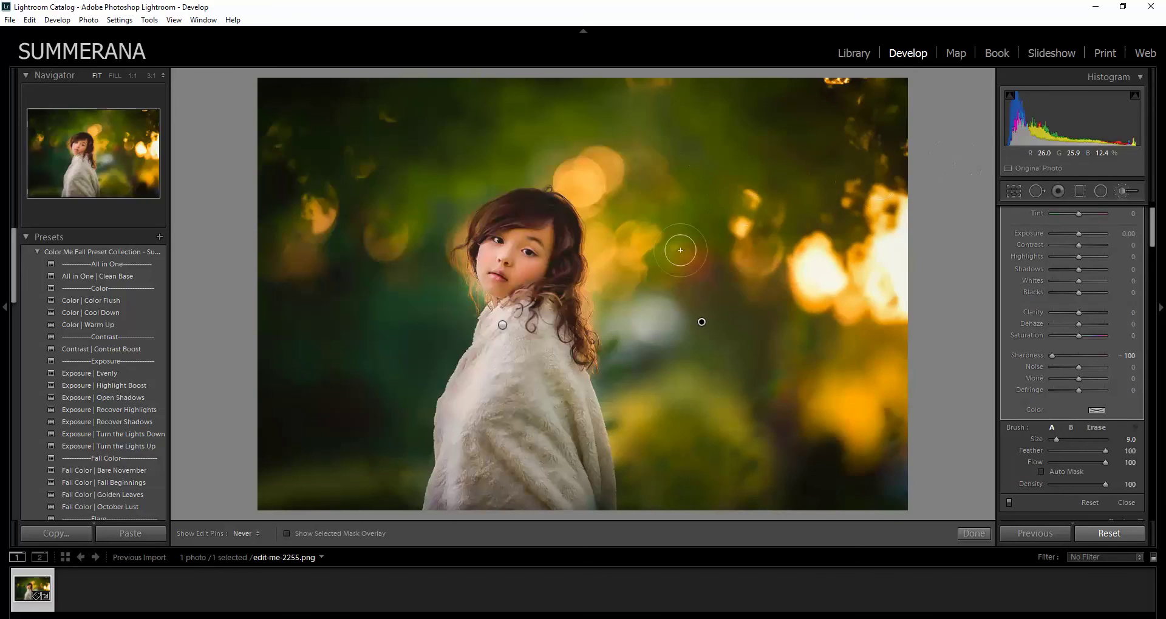
key("h")
key("h")
key("h")
mouse_move(702, 321)
Step: Preview the blanket adjustment's red mask overlay, then set the brush Flow to 100
left_click(502, 326)
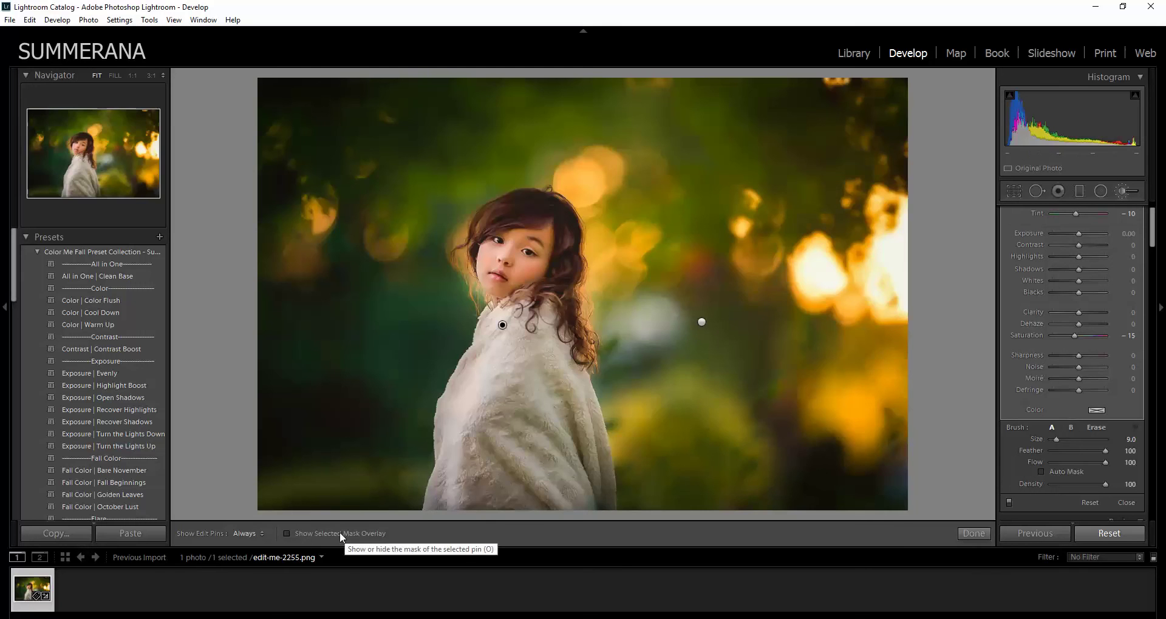
left_click(286, 533)
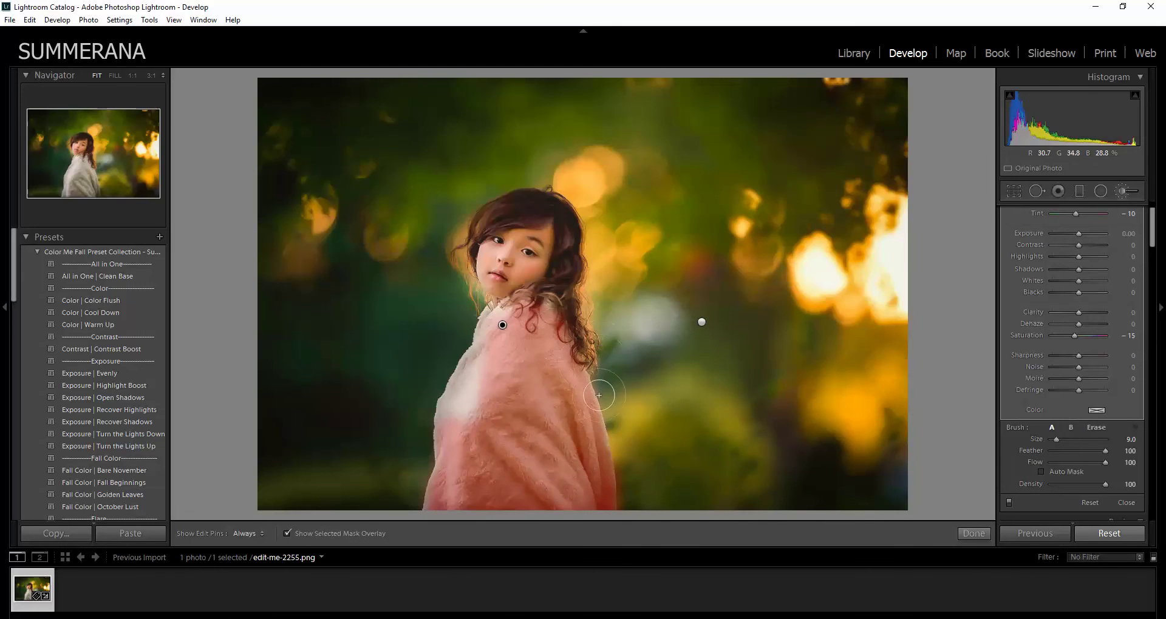
left_click(286, 533)
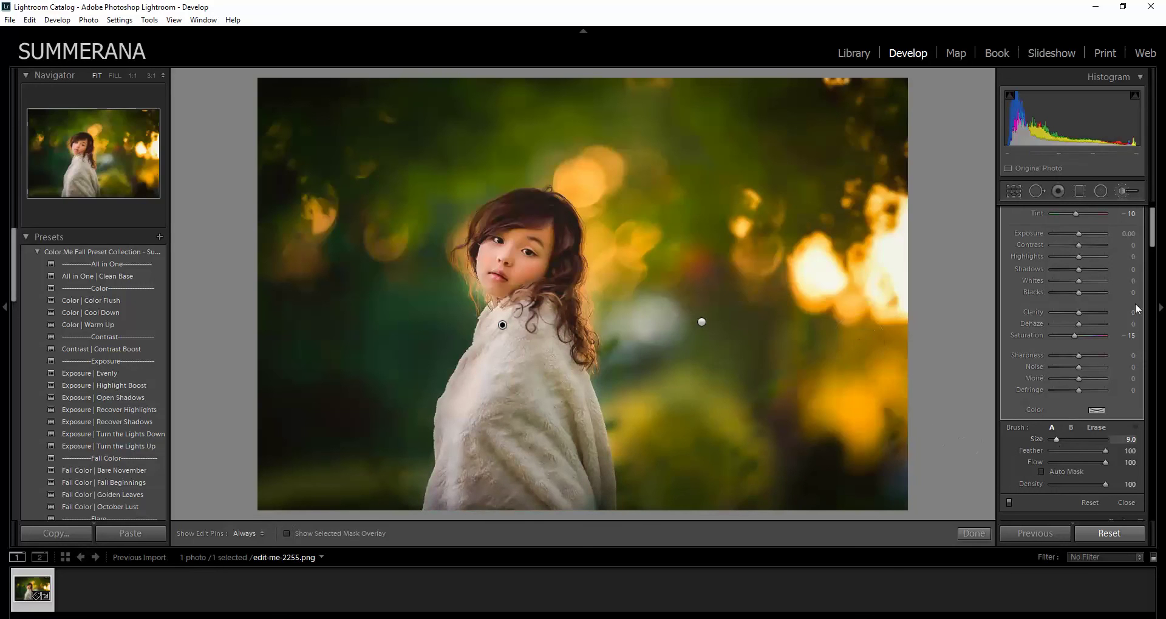
scroll(1153, 222, "down", 2)
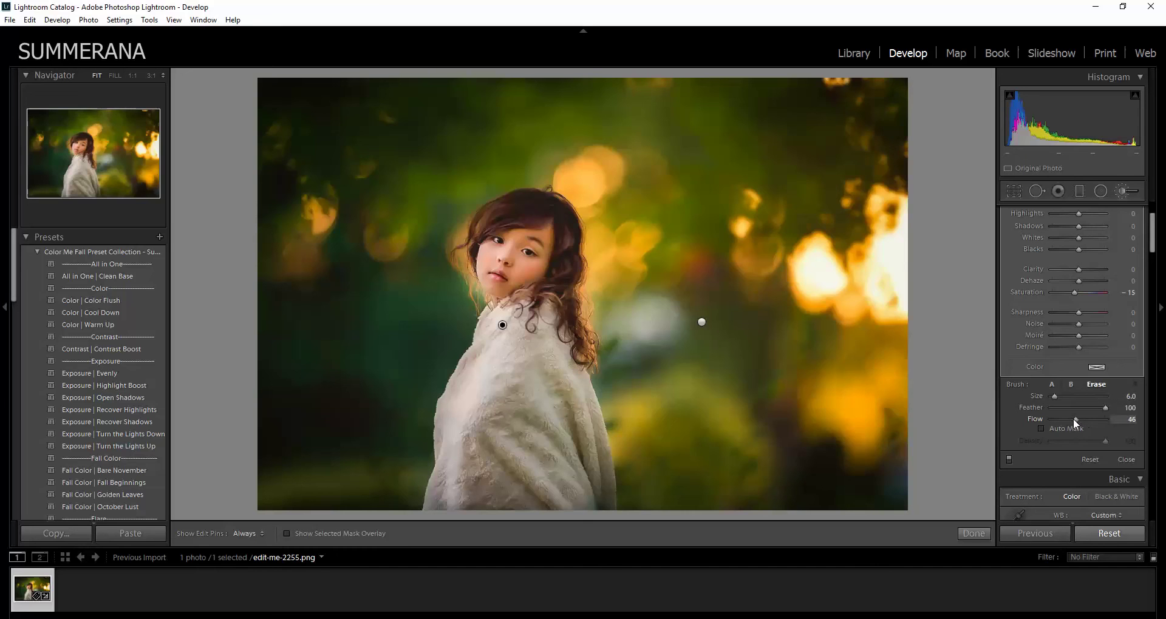
left_click_drag(1073, 419, 1069, 419)
left_click_drag(1061, 421, 1105, 419)
left_click_drag(1068, 419, 1105, 420)
Step: Undo a test erase stroke on the blanket and select the background bokeh pin
mouse_move(504, 369)
left_mouse_down()
mouse_move(508, 483)
mouse_move(527, 500)
mouse_move(513, 342)
mouse_move(559, 433)
mouse_move(554, 460)
mouse_move(536, 448)
mouse_move(528, 407)
mouse_move(550, 456)
left_mouse_up()
left_click(29, 19)
left_click(50, 34)
right_click(503, 326)
left_click(671, 229)
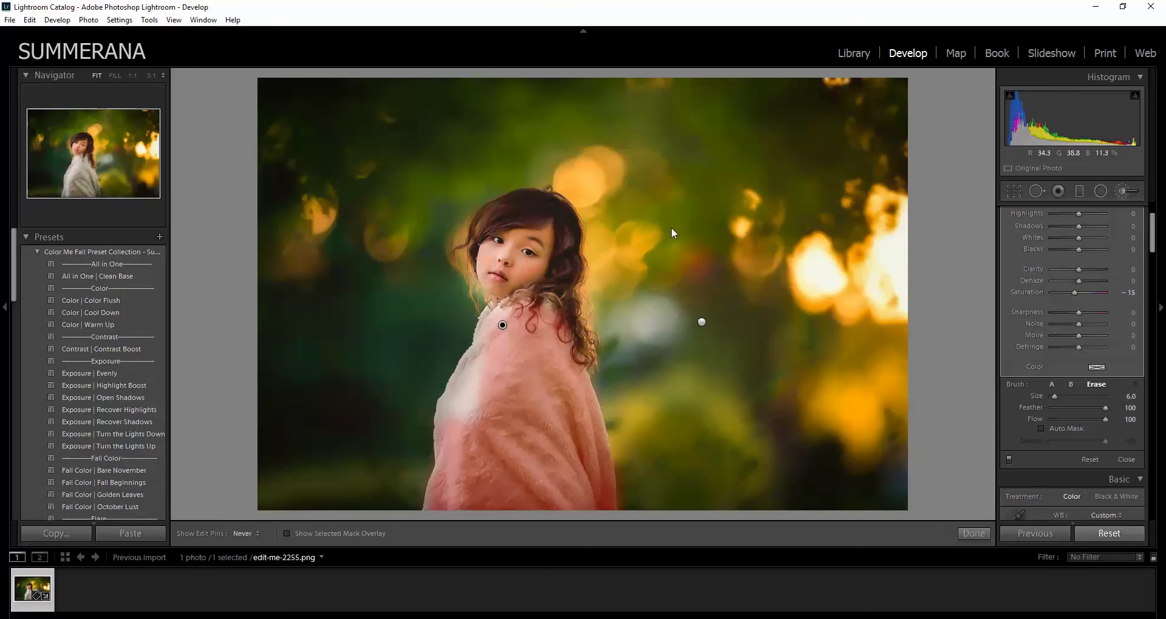
left_click(702, 324)
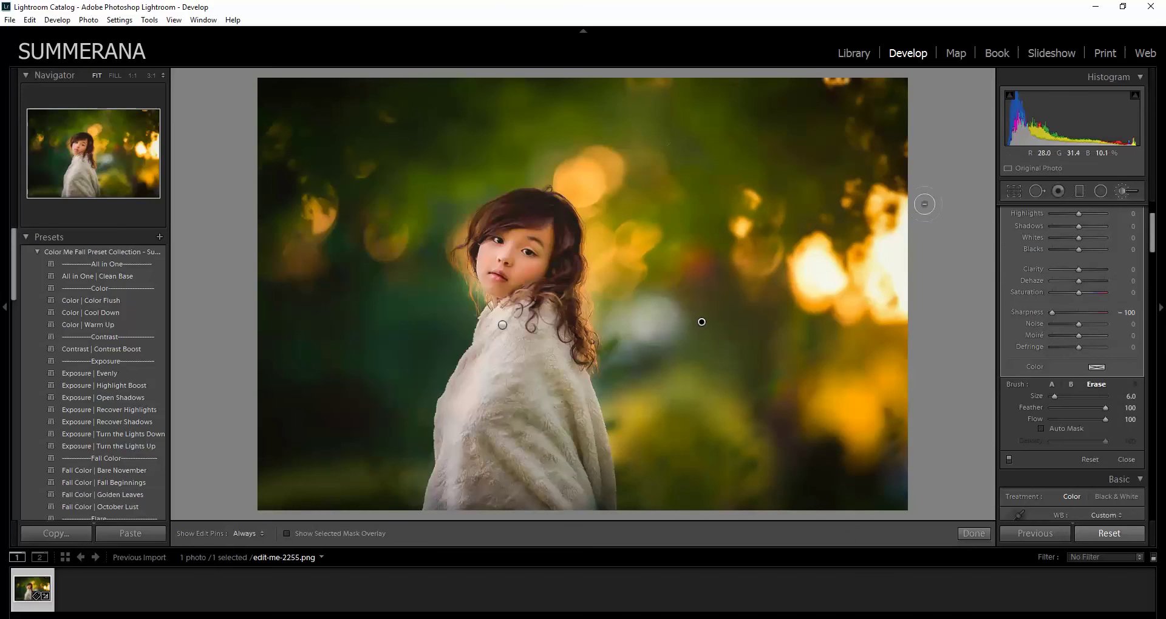
scroll(1083, 366, "up", 4)
Step: Try October Foliage on the bokeh adjustment, undo it, and settle on Fall Color | Golden Leaves
left_click(1087, 233)
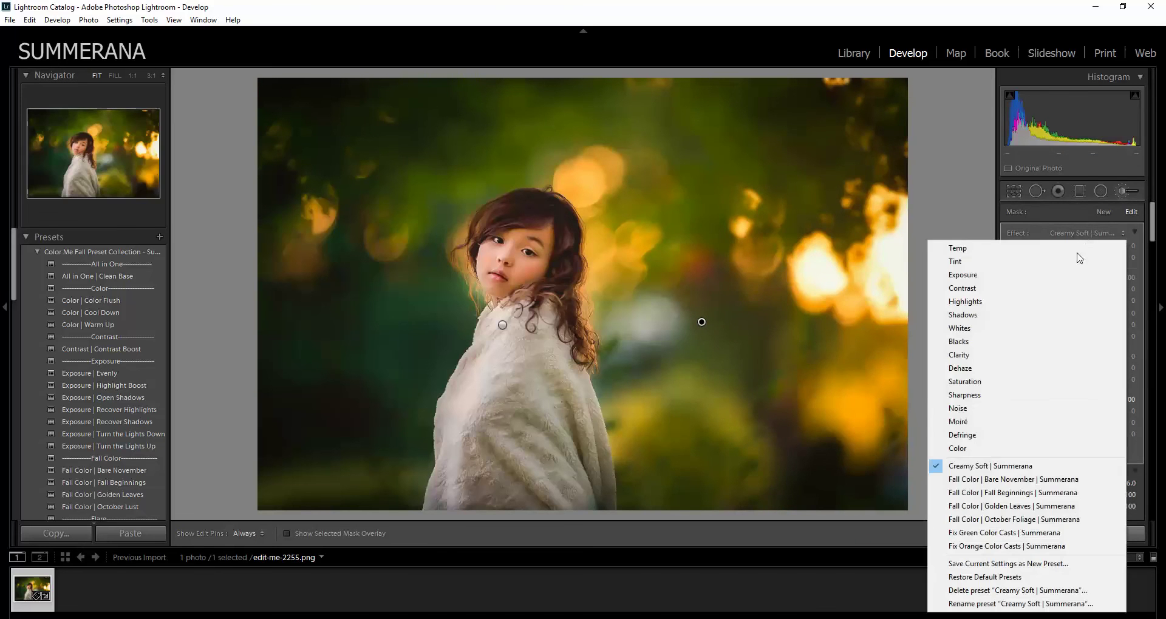
left_click(983, 520)
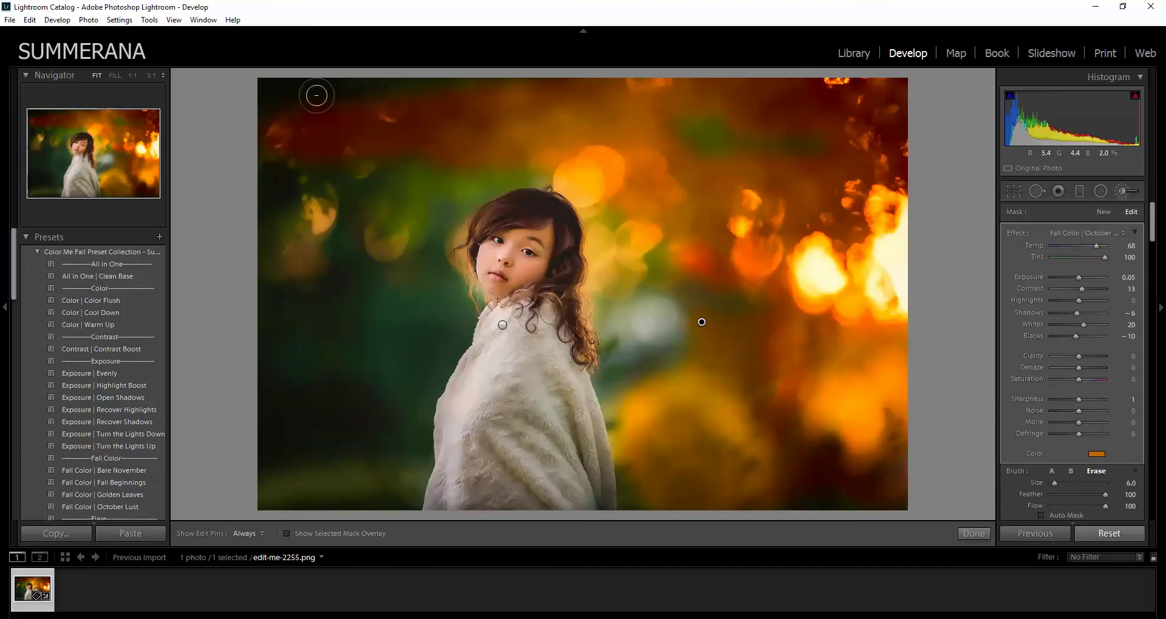
left_click(30, 19)
left_click(73, 34)
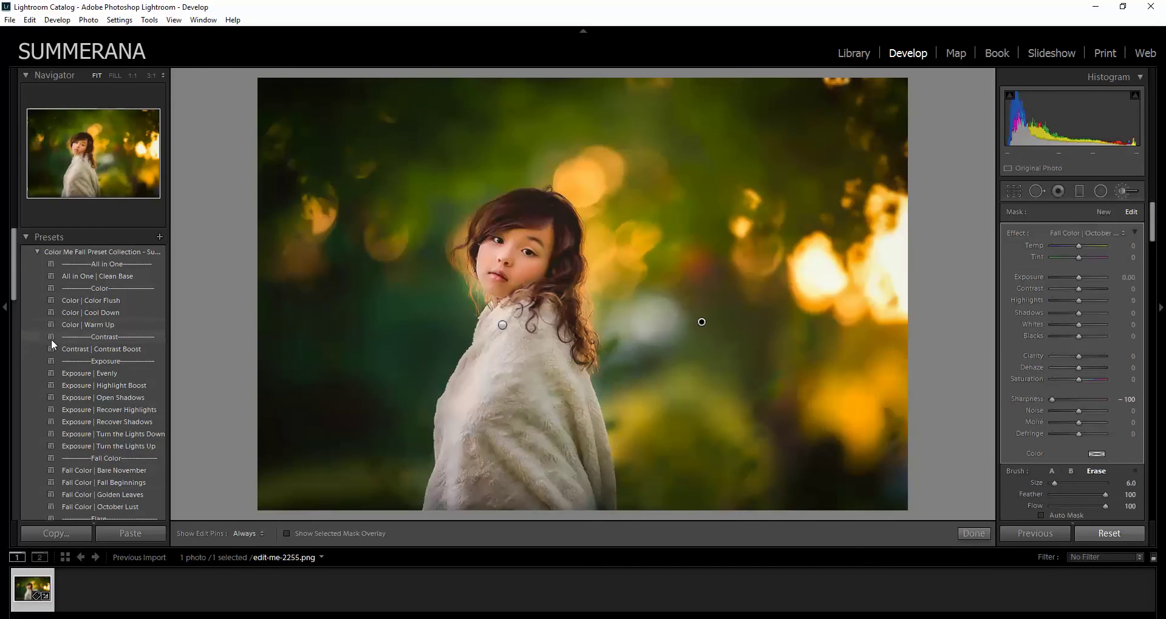
scroll(61, 348, "down", 6)
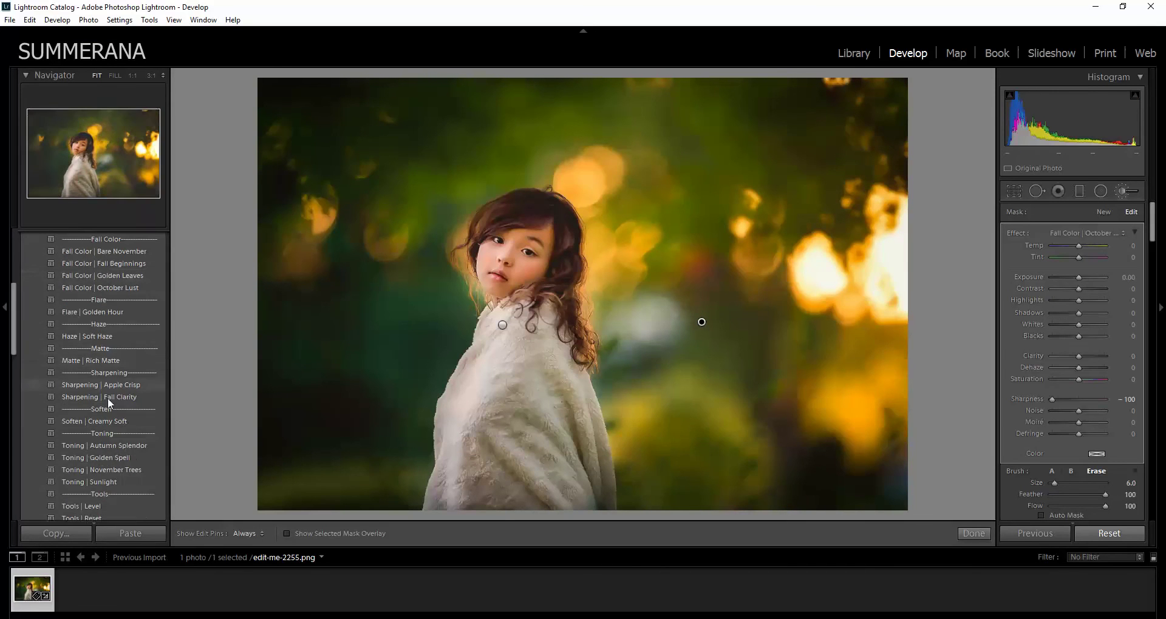
left_click(1068, 235)
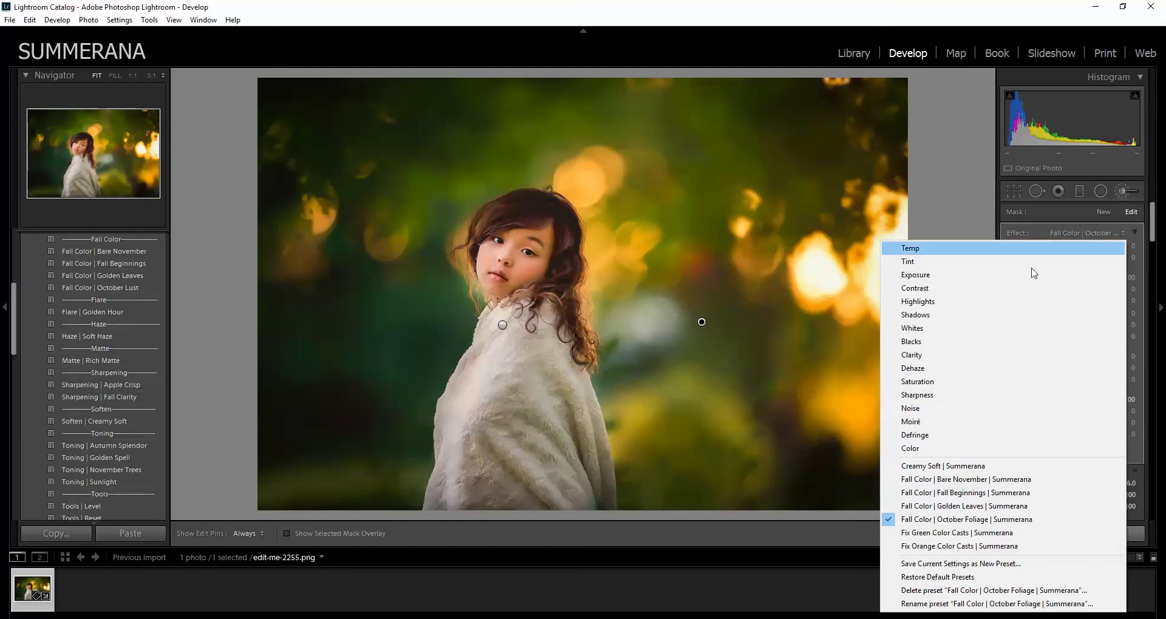
left_click(953, 520)
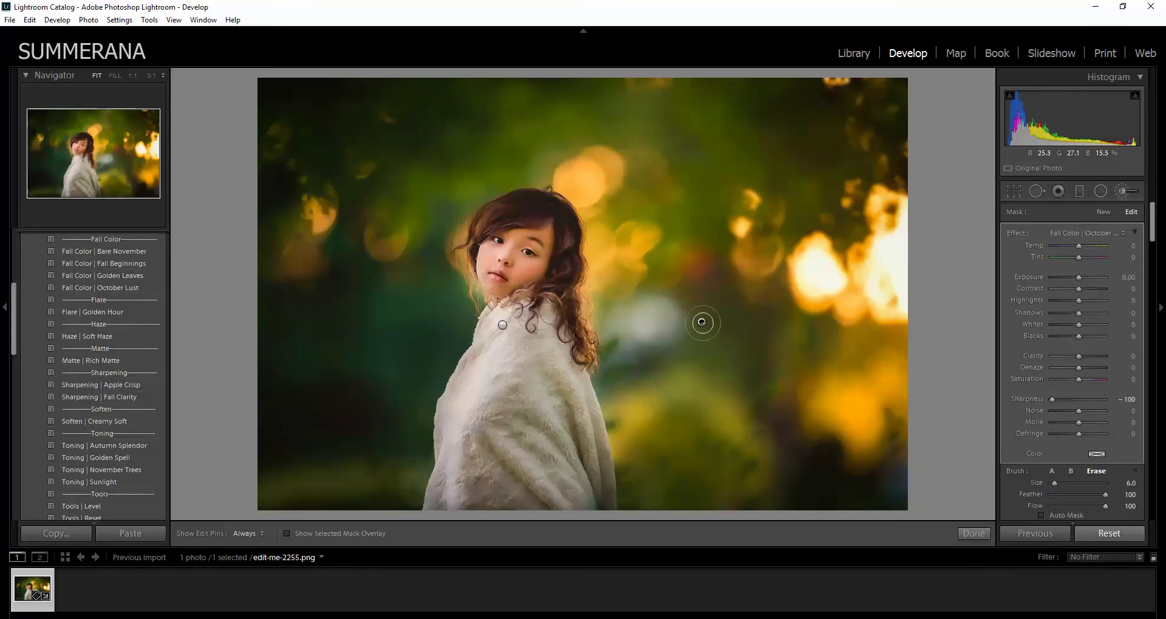
left_click(1073, 235)
left_click(922, 506)
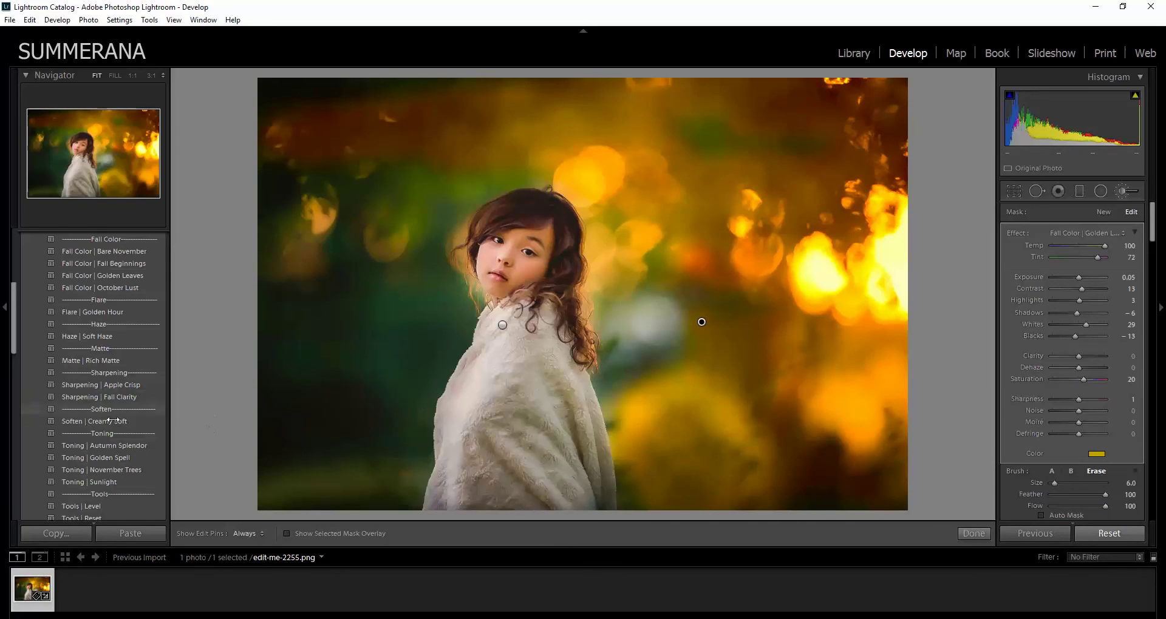
Step: Try the Tools | Reset preset and deleting a brush pin, then undo back to the golden look
scroll(97, 458, "down", 3)
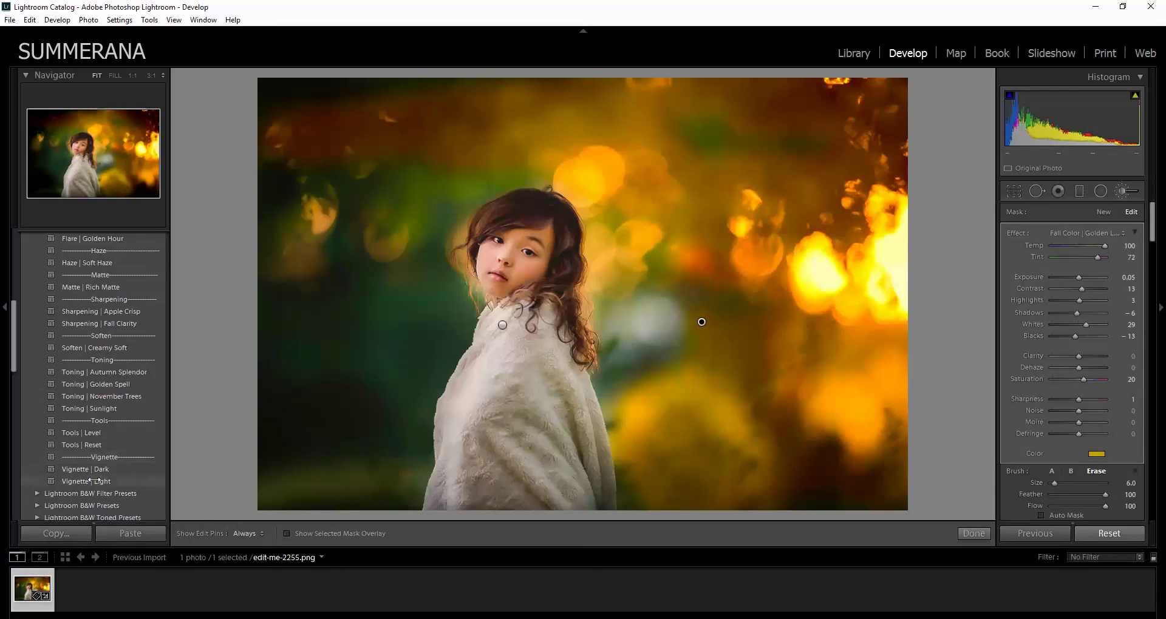
left_click(83, 445)
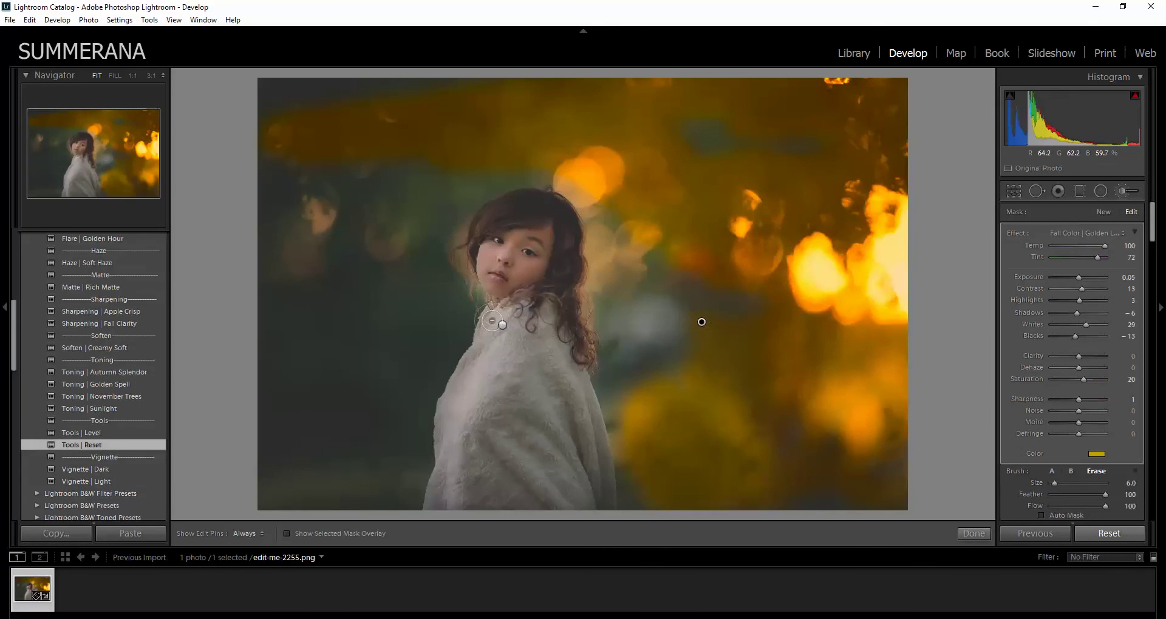
right_click(700, 321)
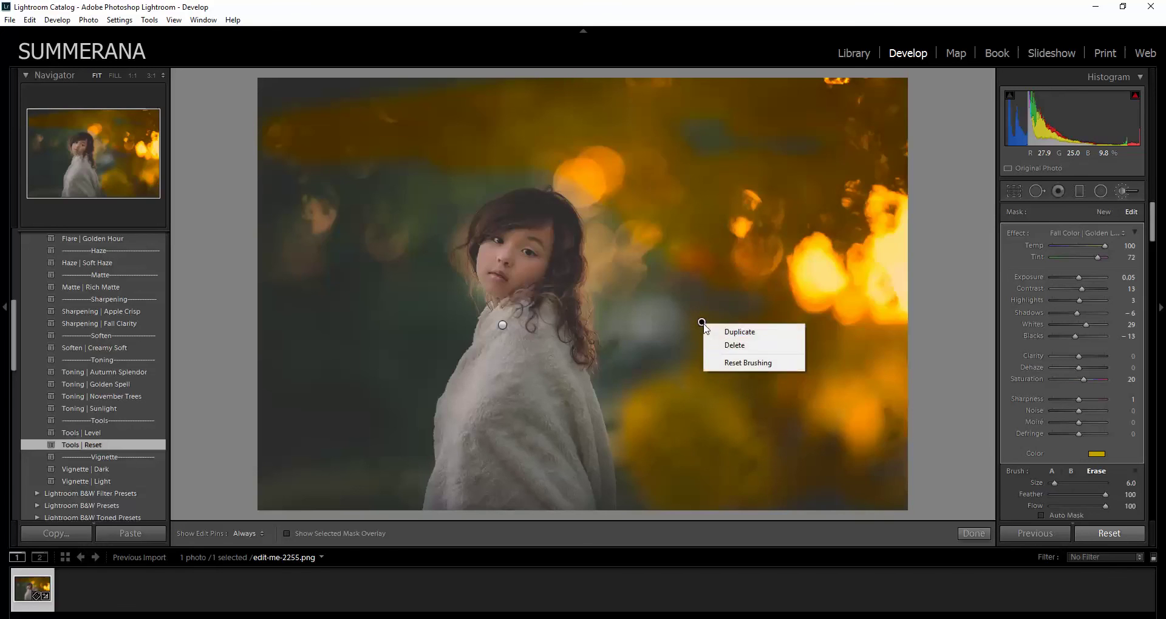
left_click(746, 344)
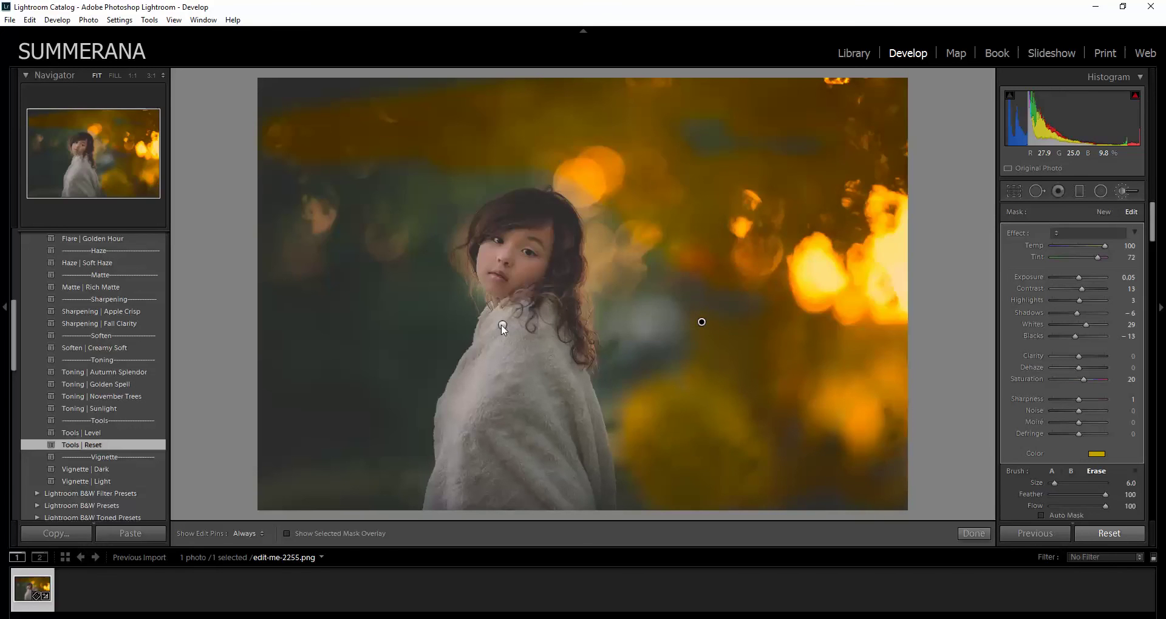
right_click(502, 324)
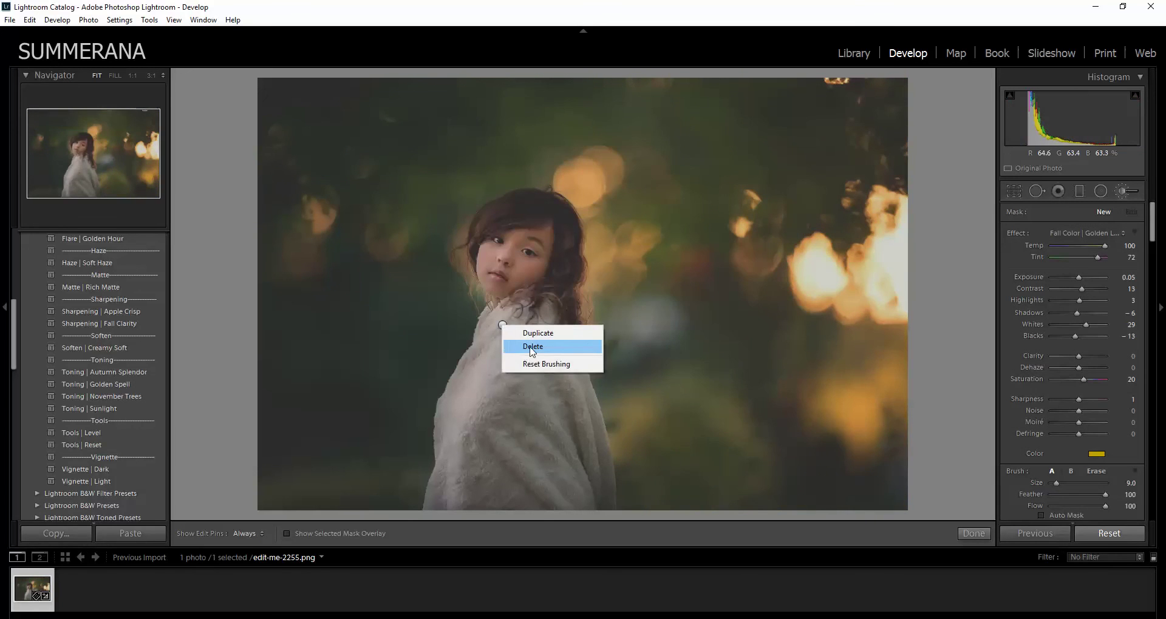
left_click(532, 346)
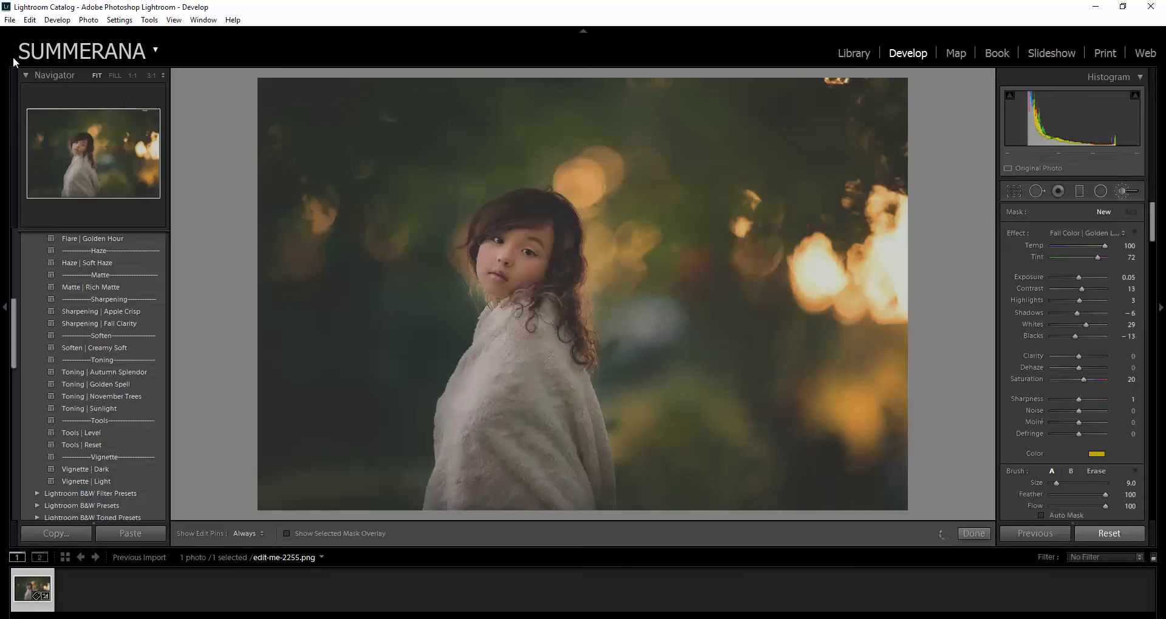
left_click(30, 19)
left_click(40, 34)
left_click(30, 19)
left_click(40, 34)
left_click(40, 34)
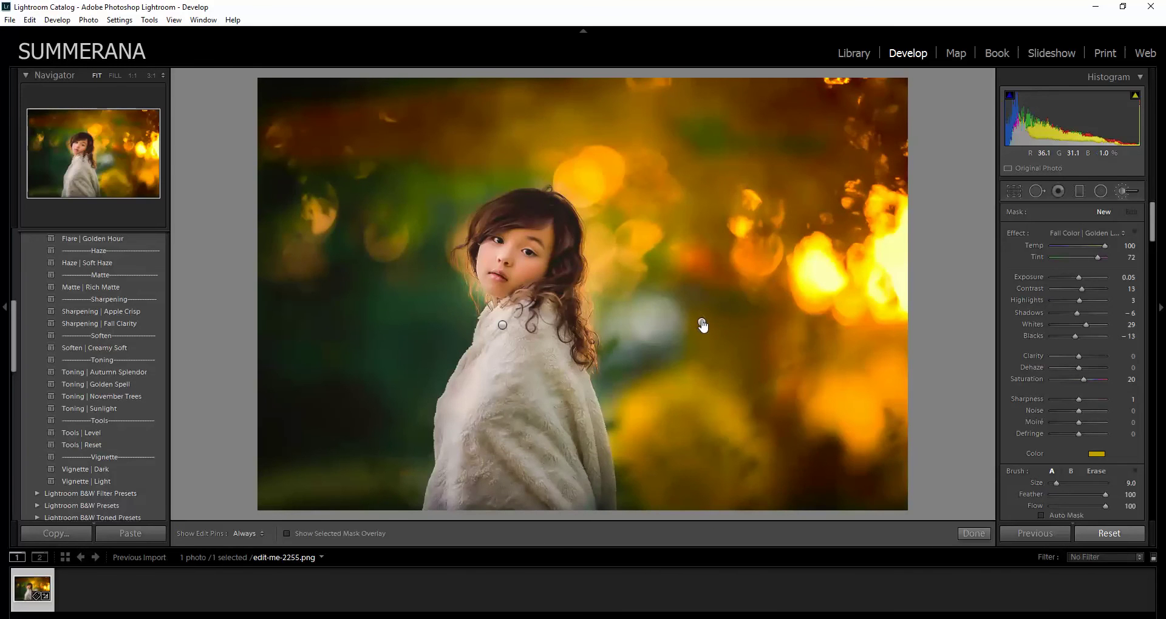
Step: Switch the background brush adjustment to Creamy Soft, Sharpness -100 with Temp and Tint 0
left_click(701, 322)
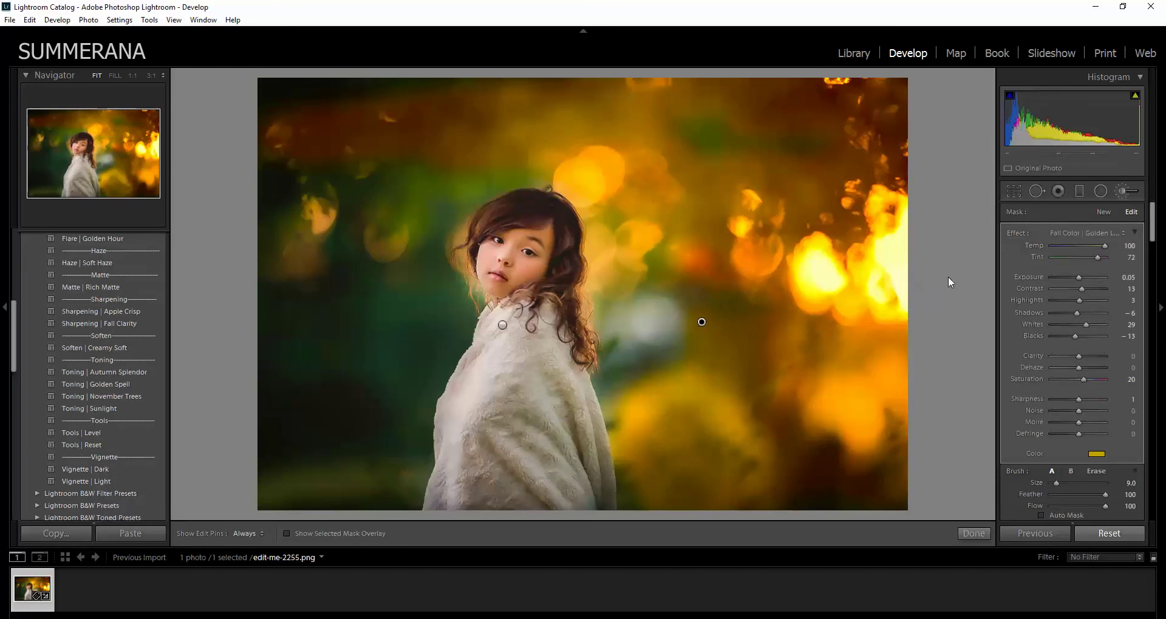
left_click(1078, 235)
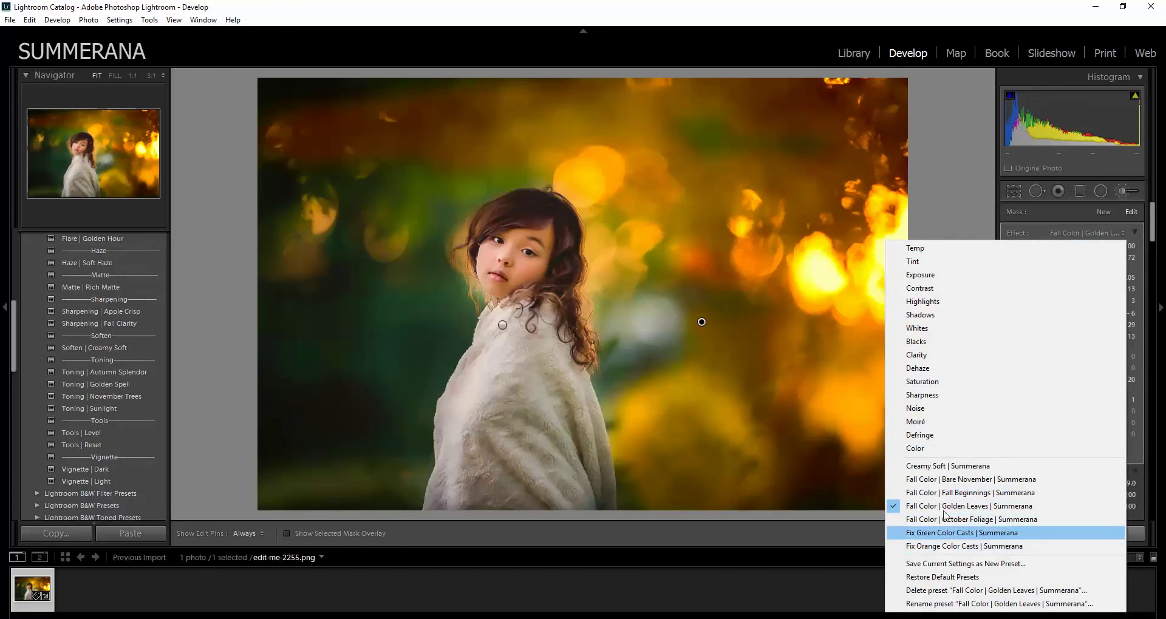
left_click(957, 466)
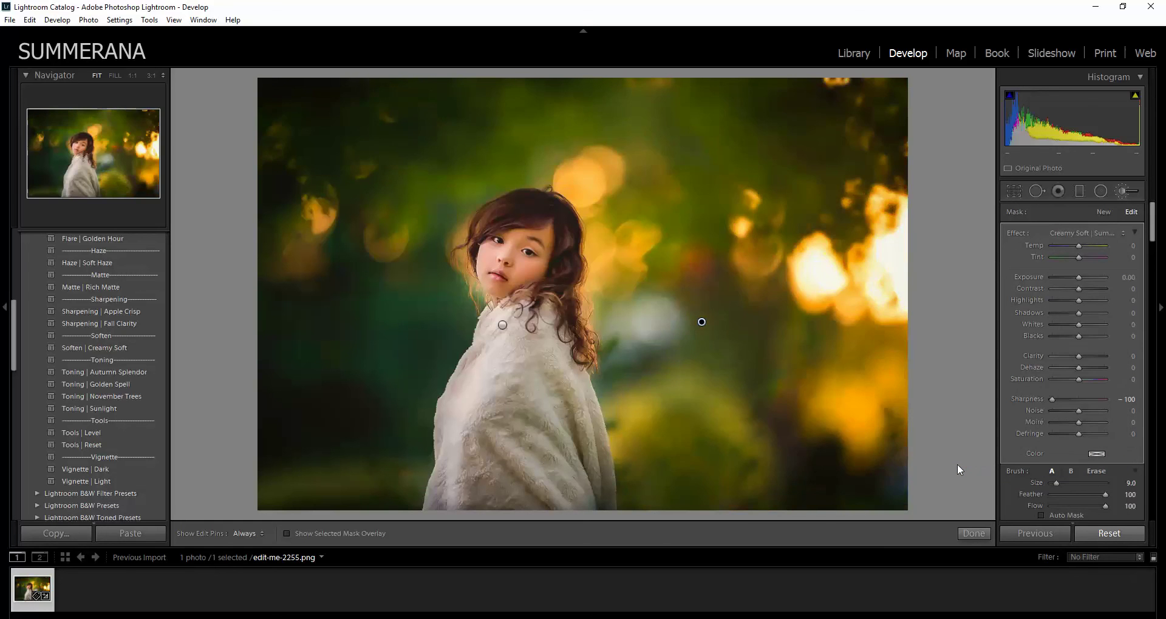
left_click_drag(416, 471, 351, 481)
Step: Close the brush panel and cycle Before/After layouts, ending on Left/Right side by side
left_click(975, 535)
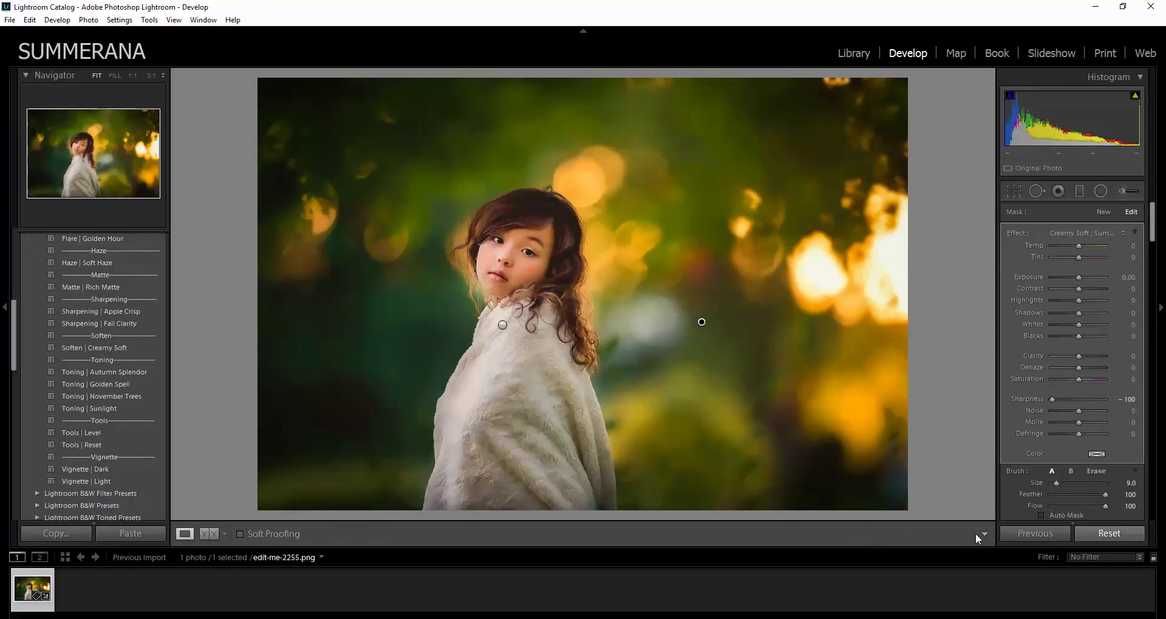
left_click(209, 533)
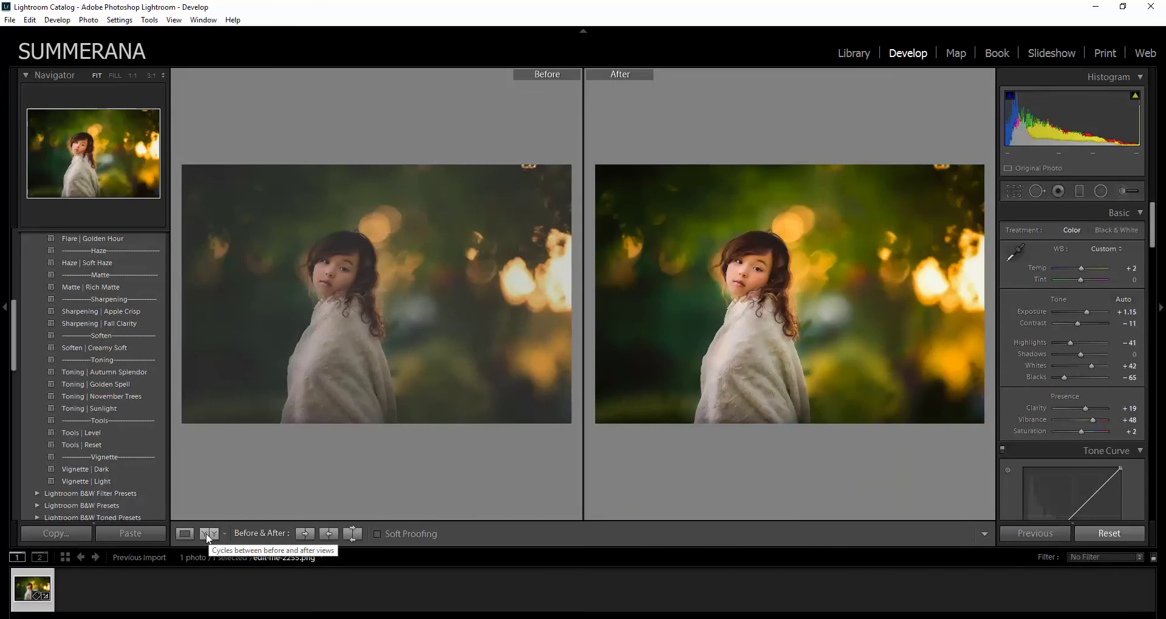
left_click(208, 533)
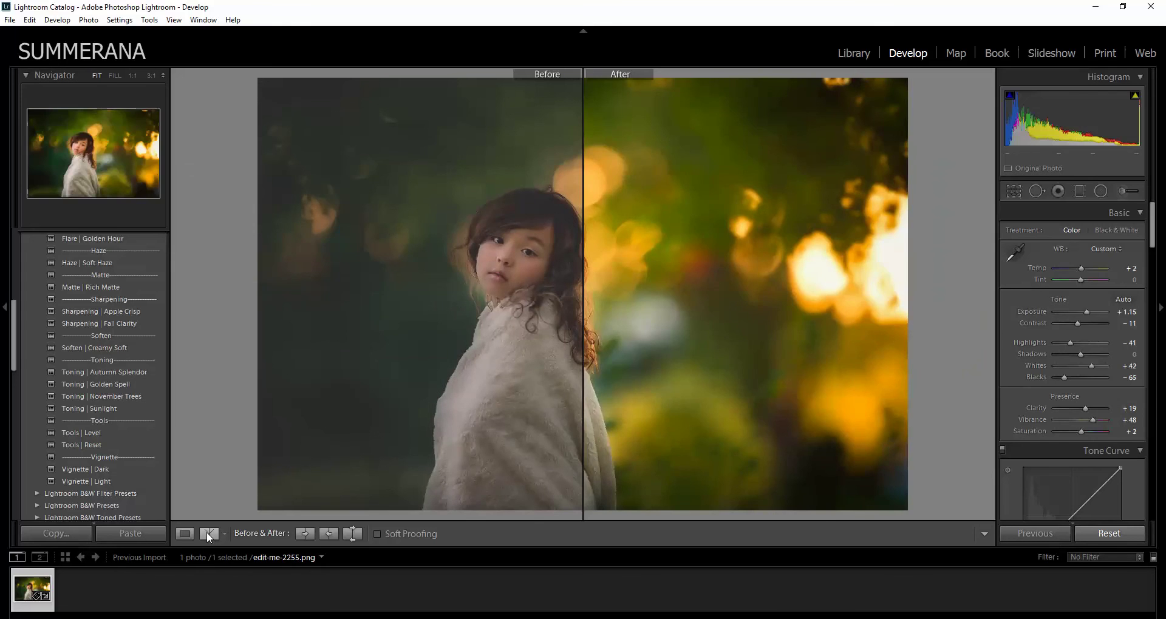
left_click(206, 531)
left_click(207, 532)
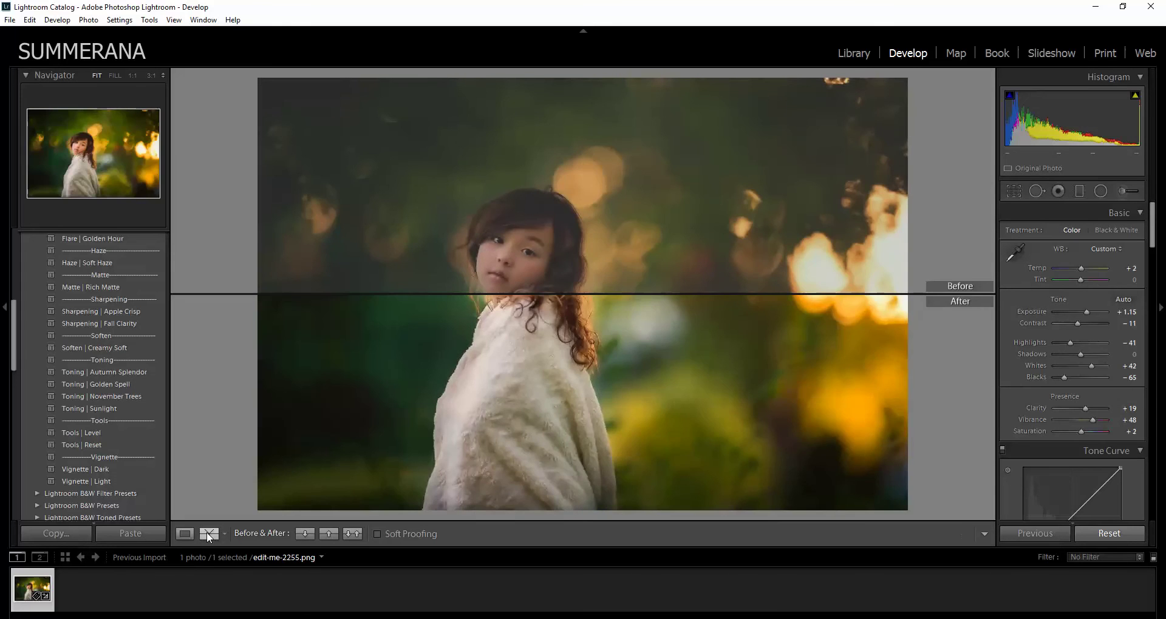
left_click(207, 532)
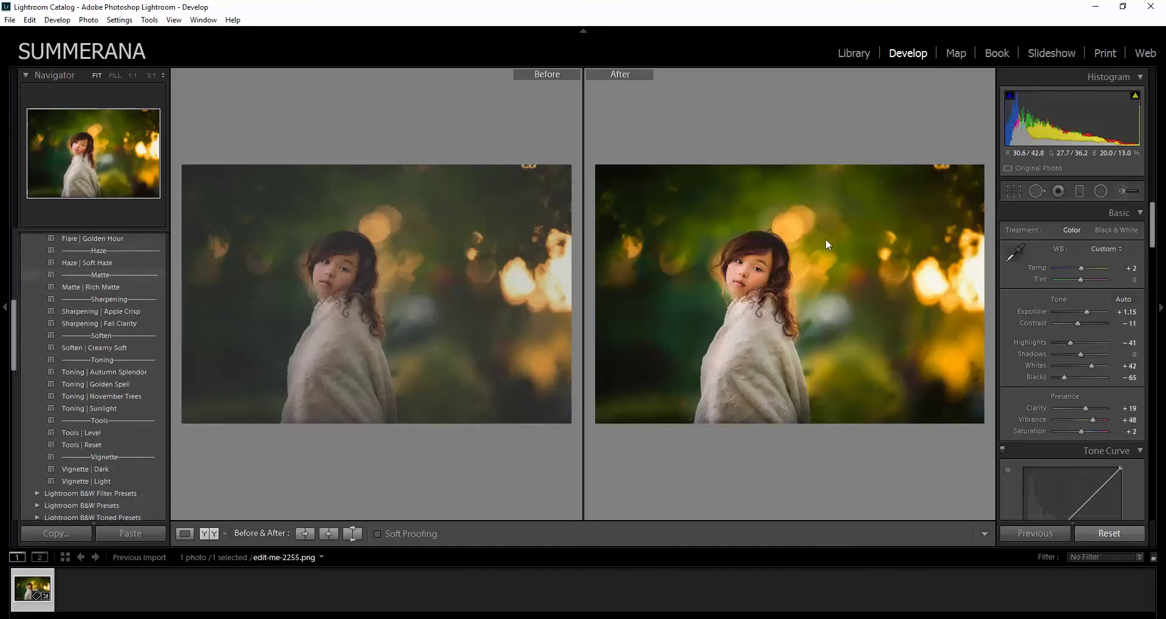
left_click(1127, 189)
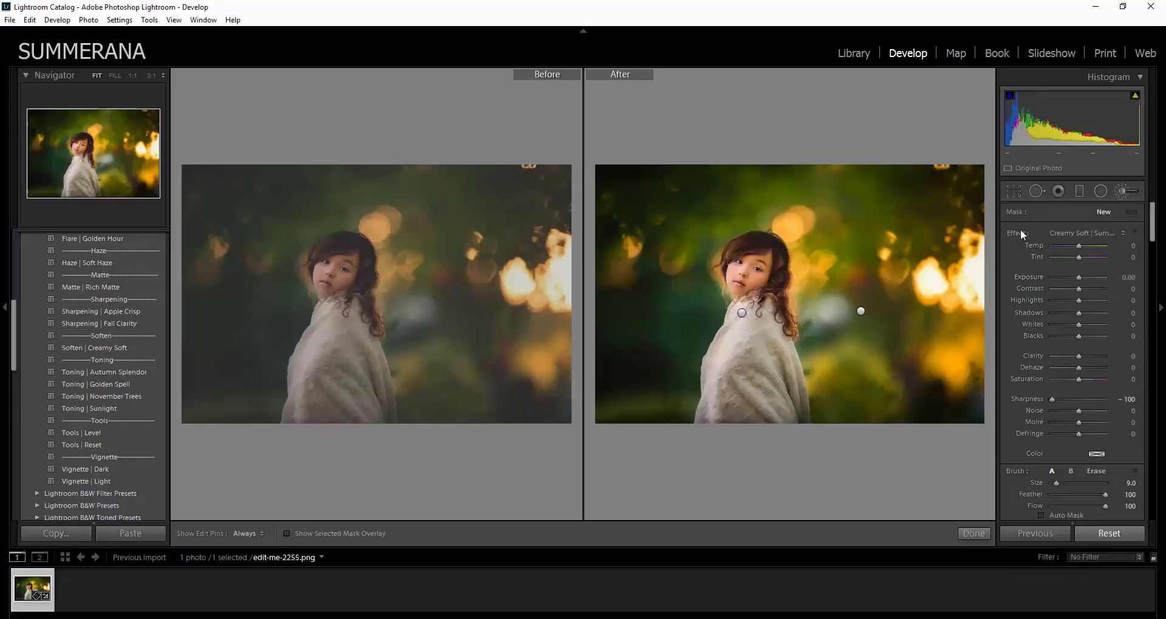
left_click(1120, 190)
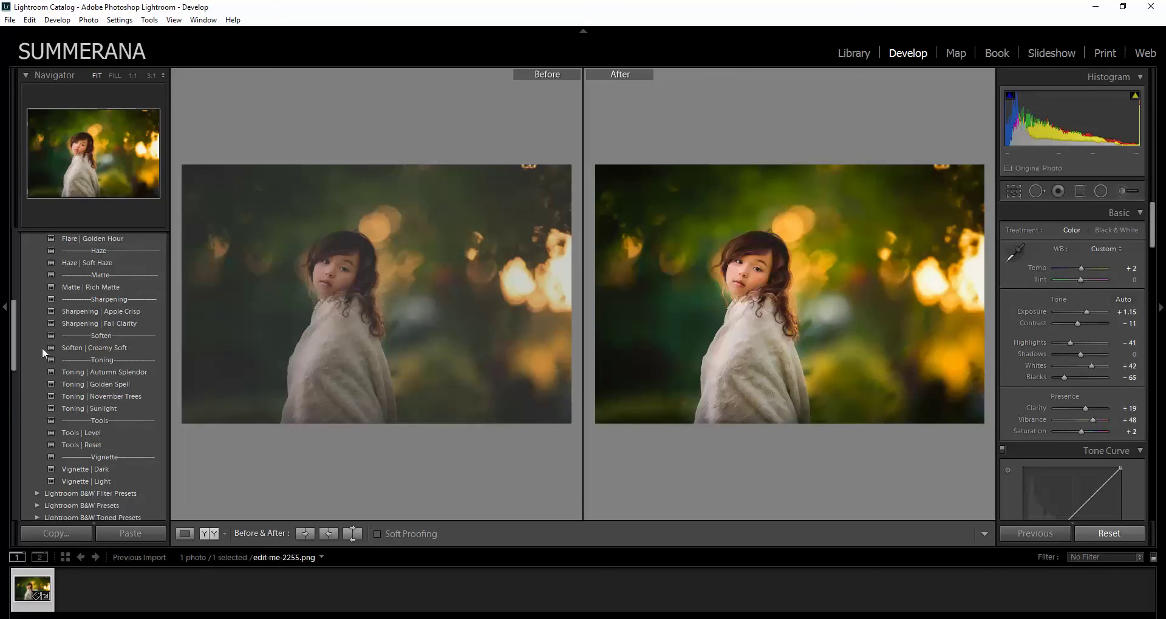
Step: Switch back to Loupe view and apply the Flare | Golden Hour preset
scroll(109, 337, "up", 3)
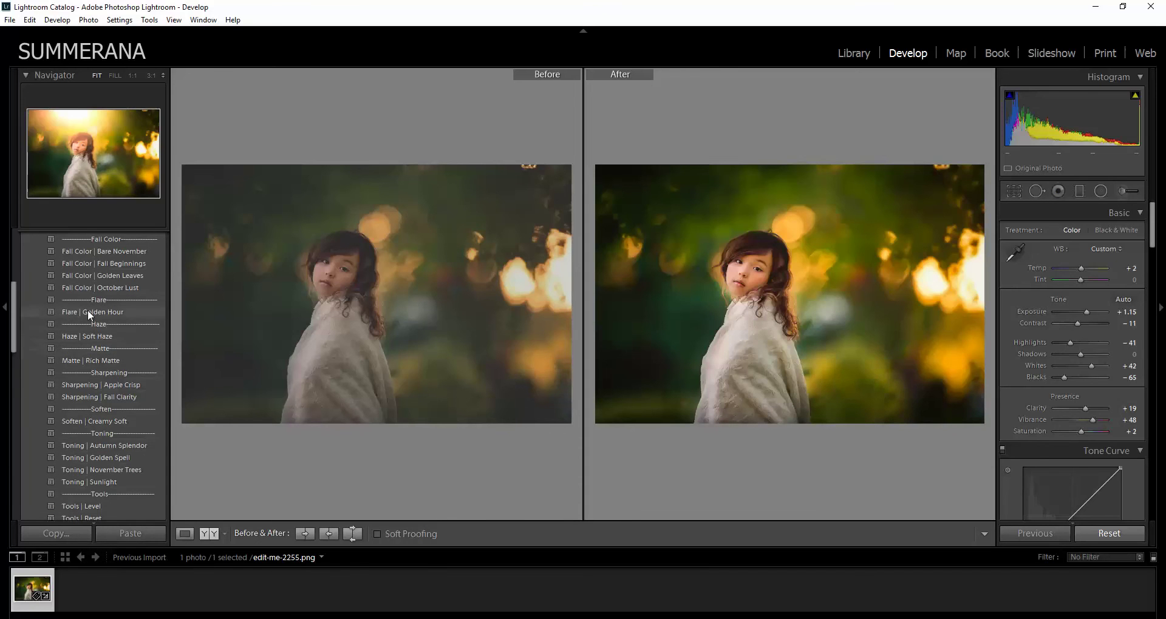
left_click(184, 534)
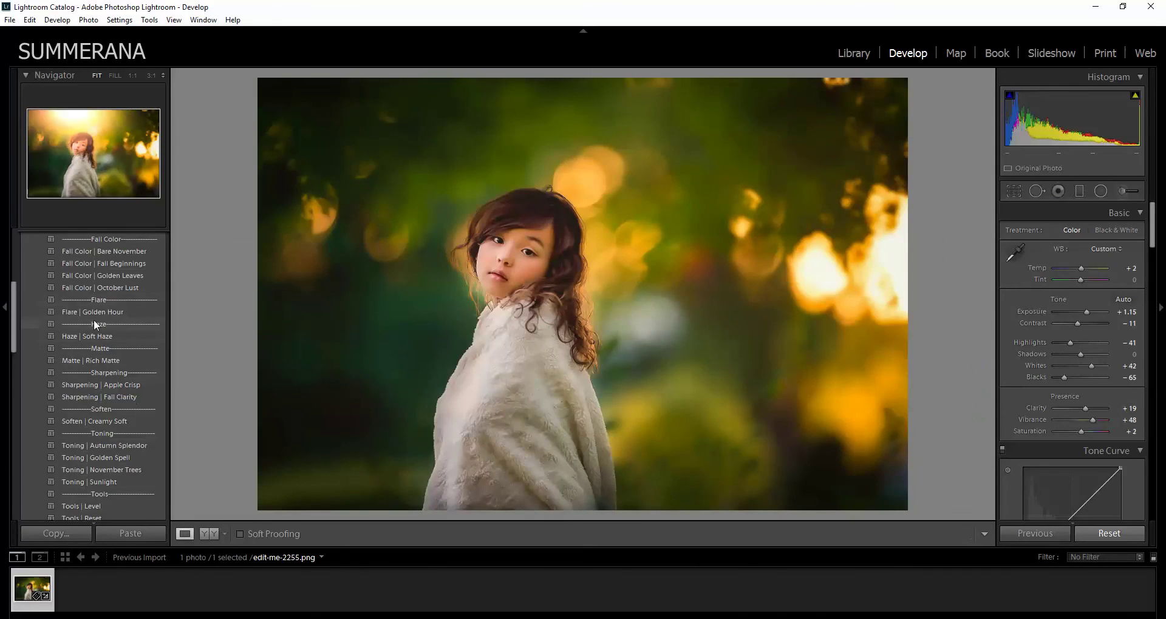
left_click(86, 312)
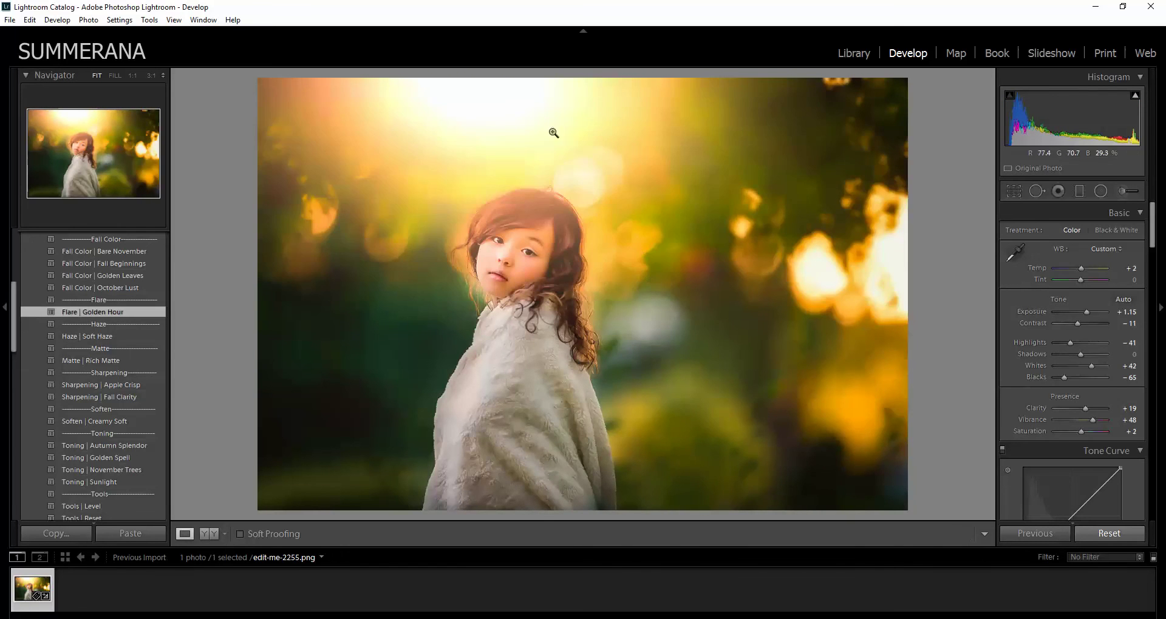
Step: Move, rotate and resize the Golden Hour radial flare mask onto the right-edge bokeh
left_click(1100, 191)
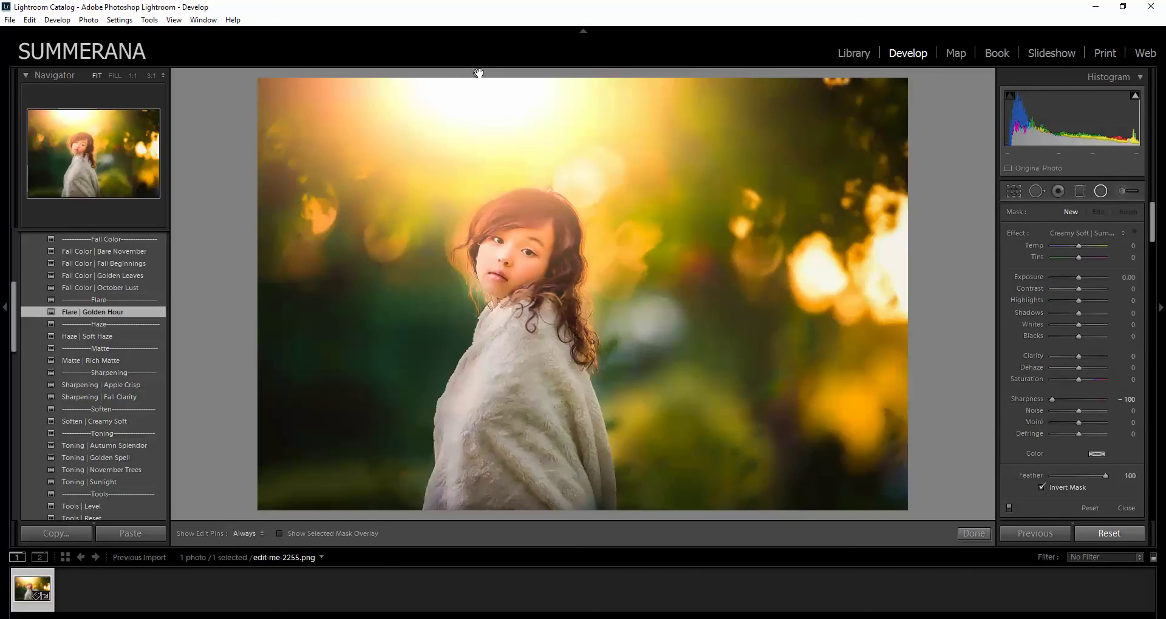
left_click(485, 148)
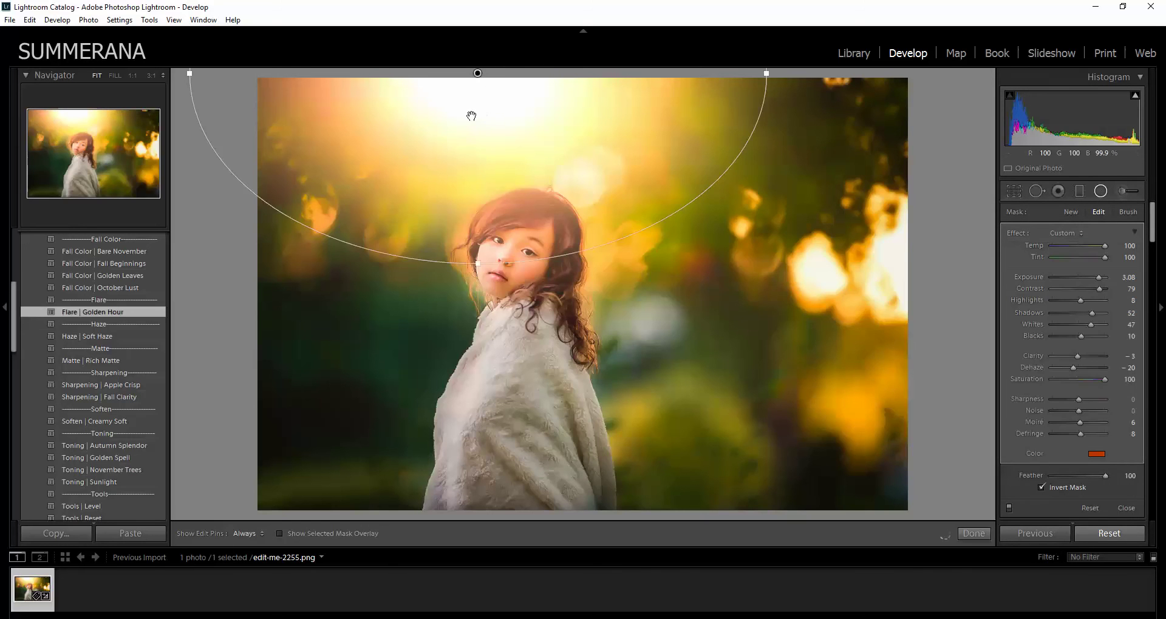
left_click_drag(468, 117, 1004, 263)
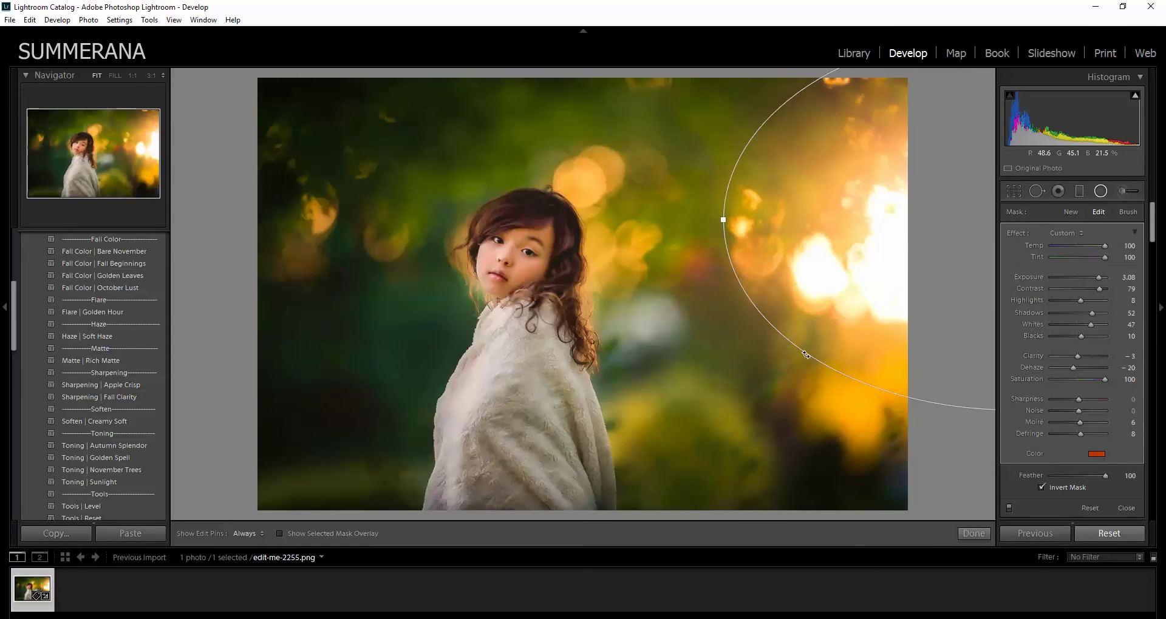
left_click_drag(805, 355, 687, 315)
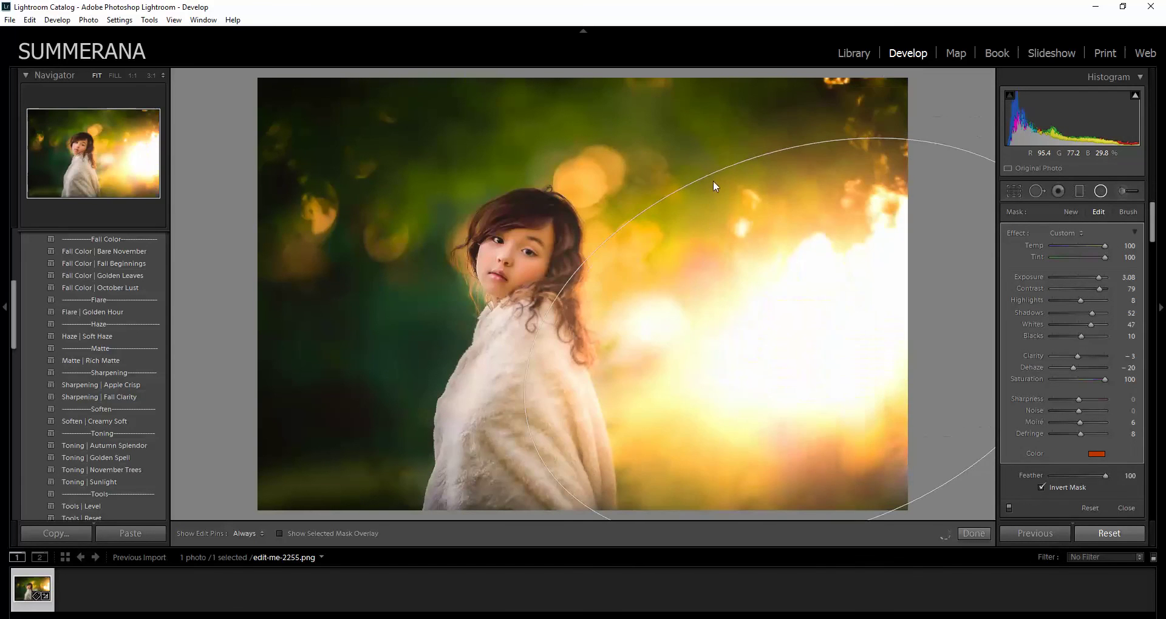
left_click_drag(737, 160, 774, 188)
left_click_drag(779, 354, 734, 232)
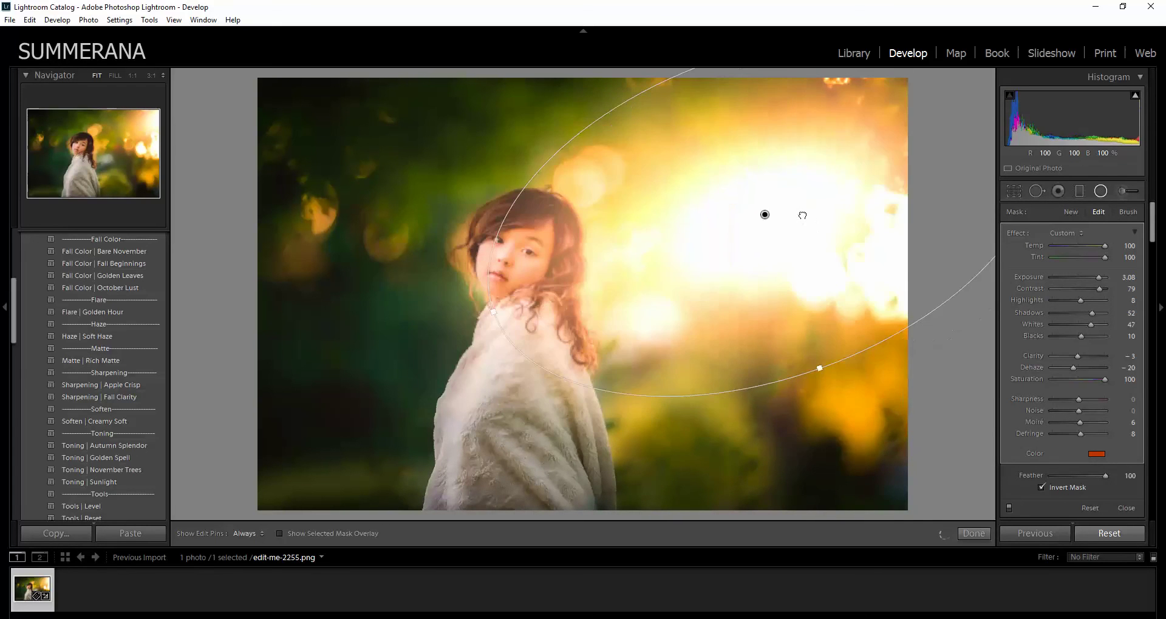
right_click(765, 215)
left_click(801, 223)
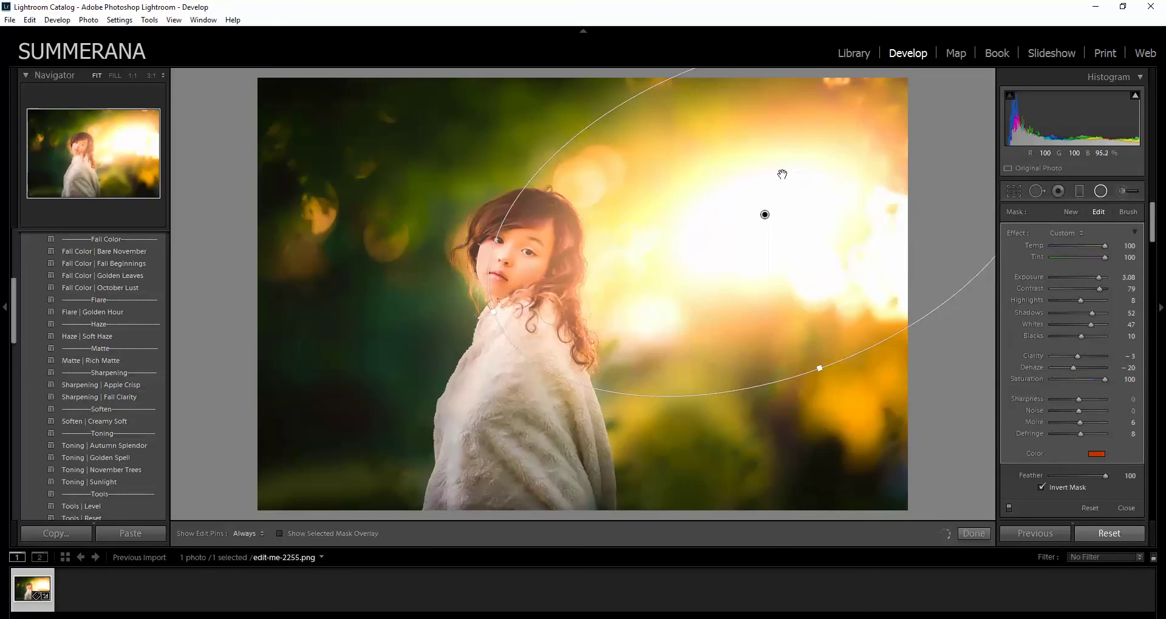
left_click_drag(765, 215, 870, 215)
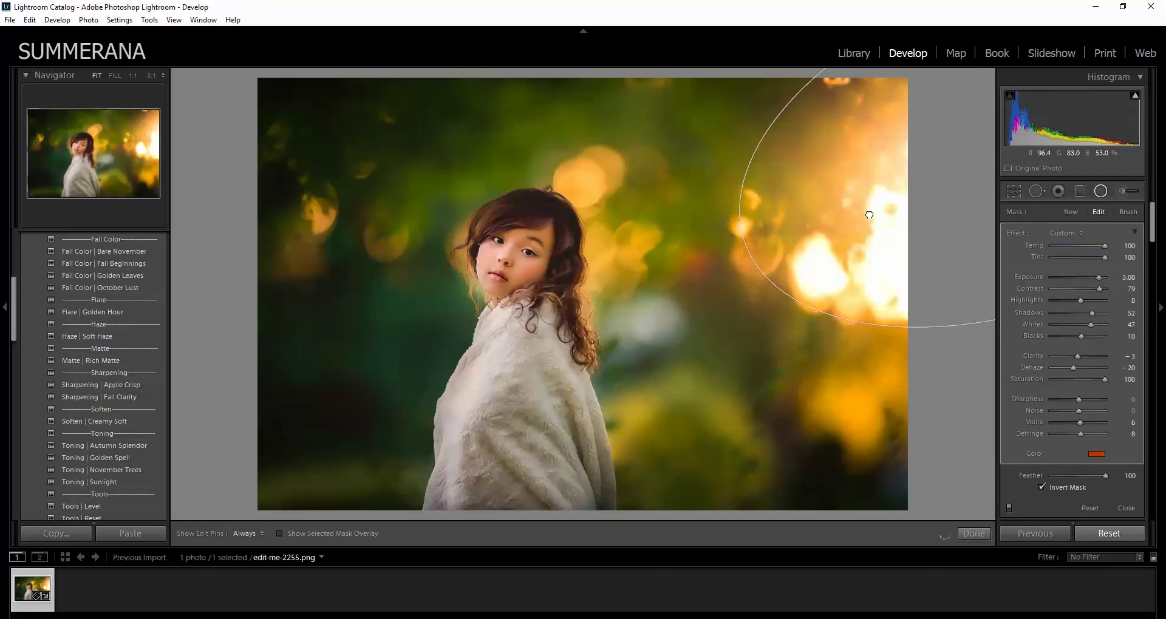
left_click(1102, 192)
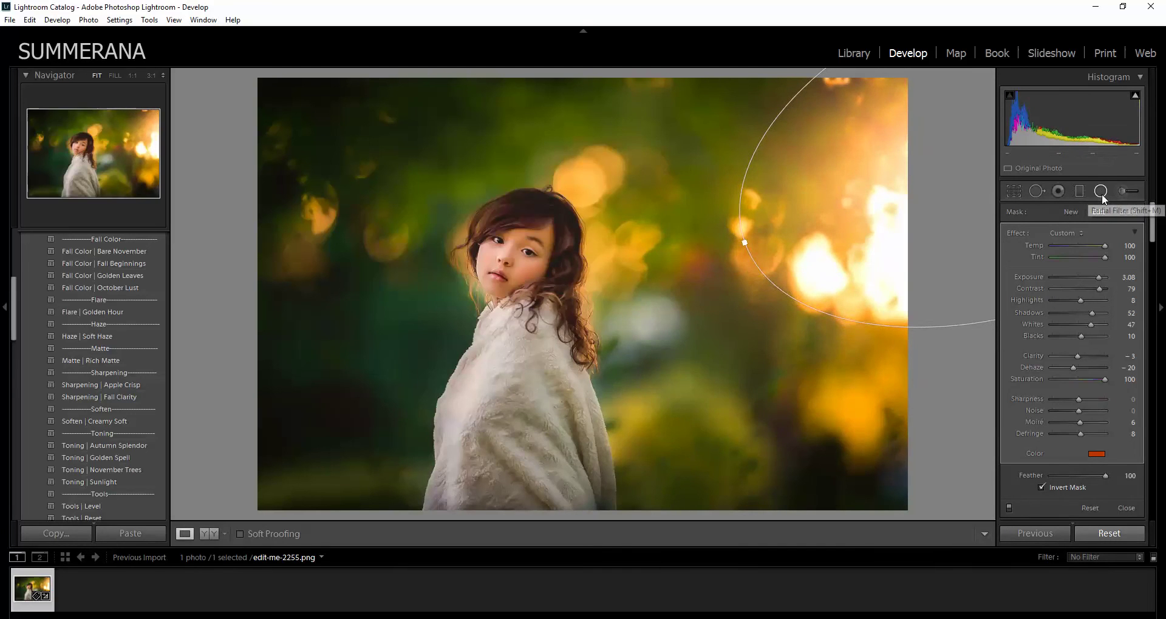